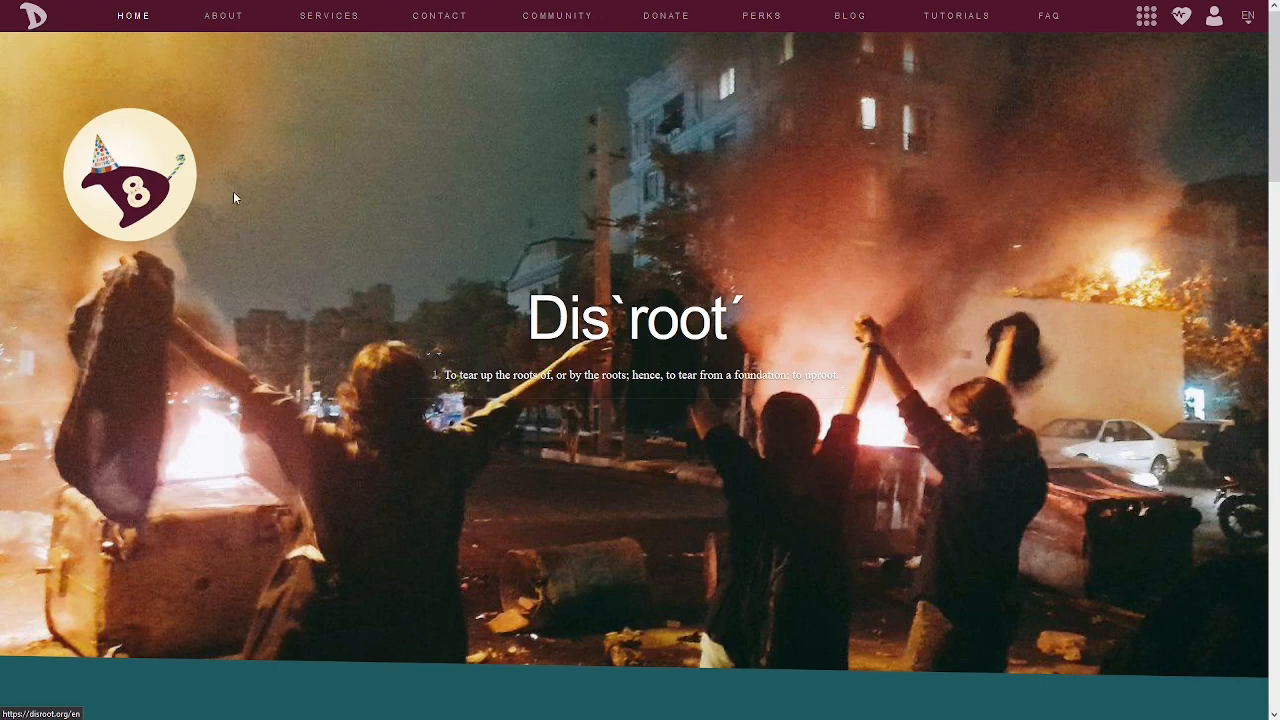
- Open the Pads service page and read the Etherpad description, highlighting the sentence about account requirements
mouse_move(343, 32)
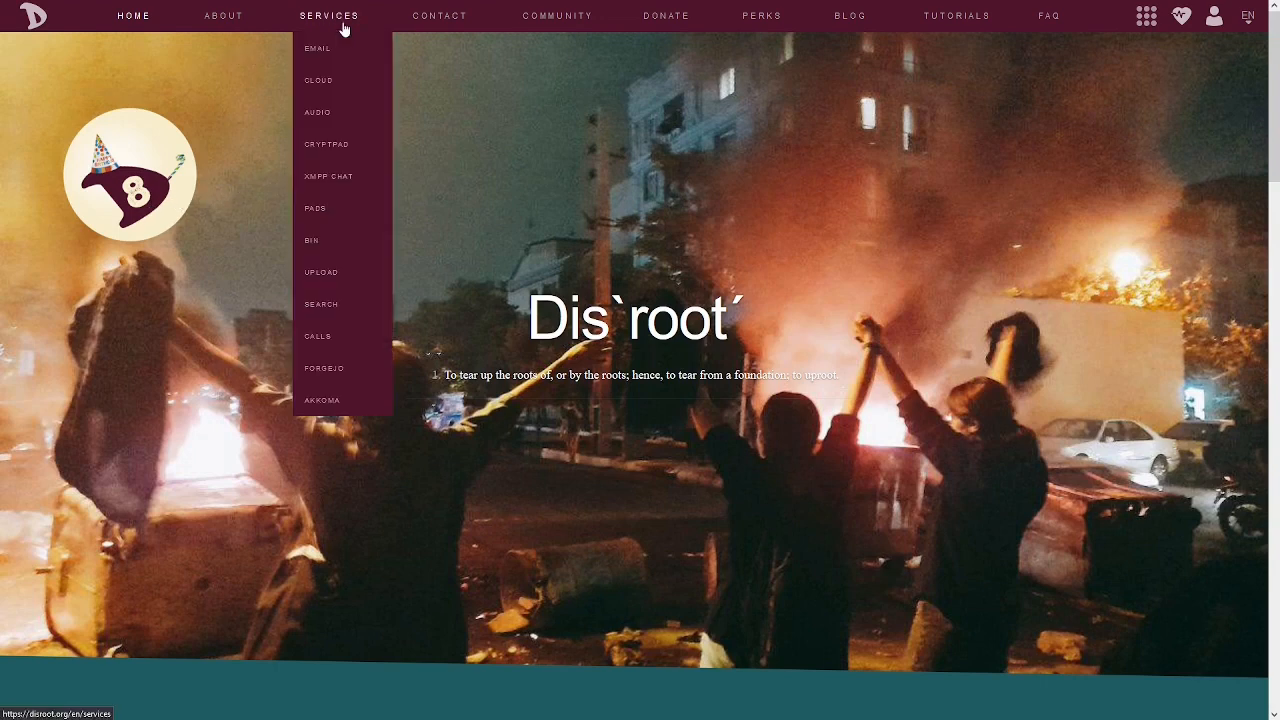
click(320, 213)
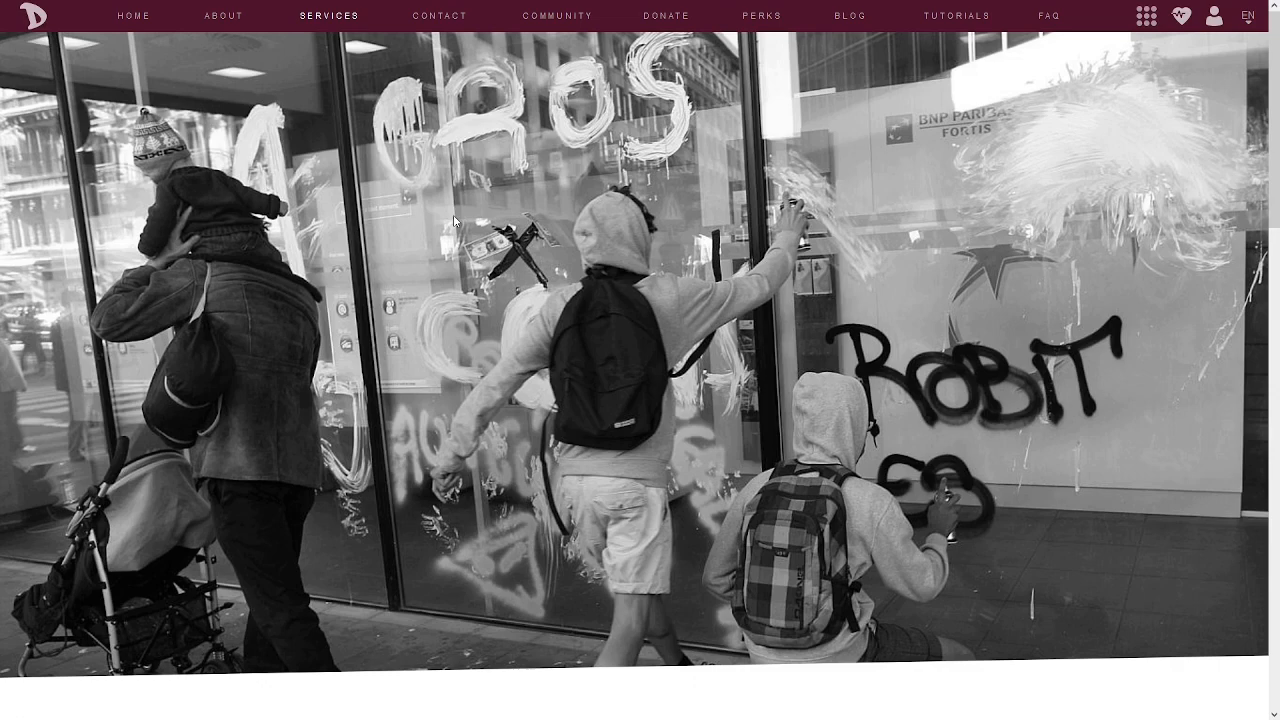
scroll(455, 220, down, 5)
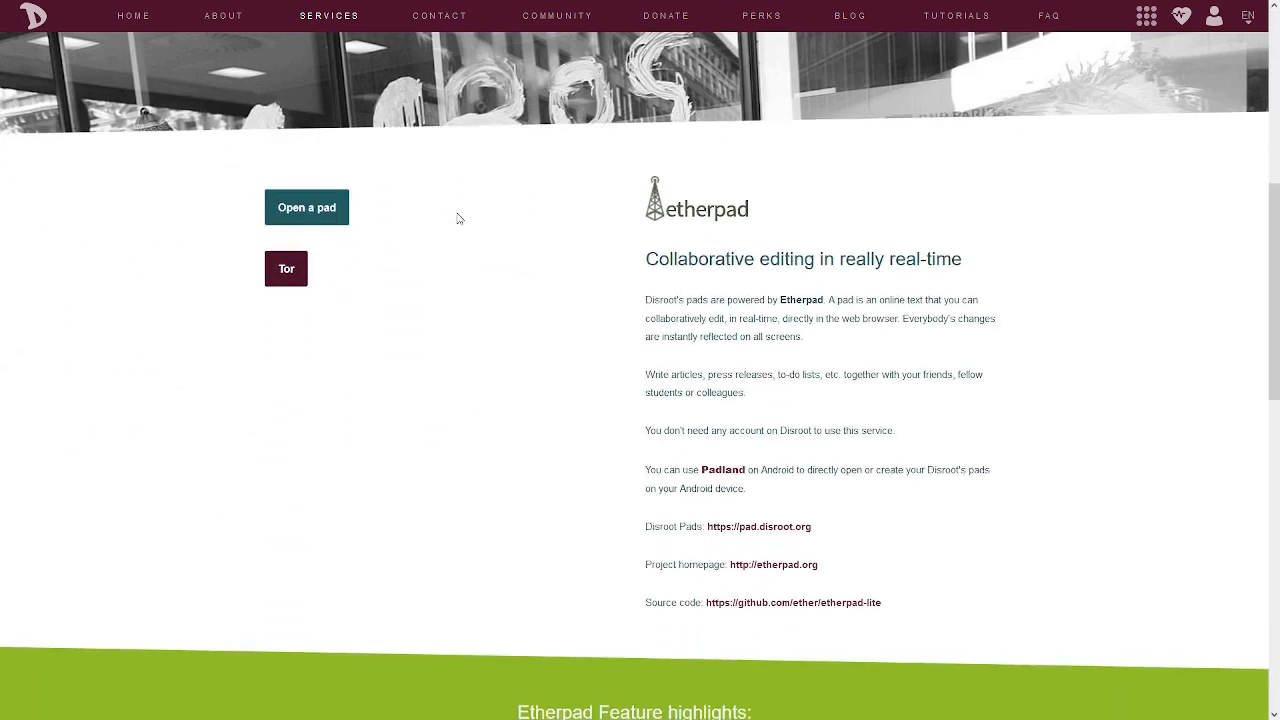
scroll(458, 218, down, 1)
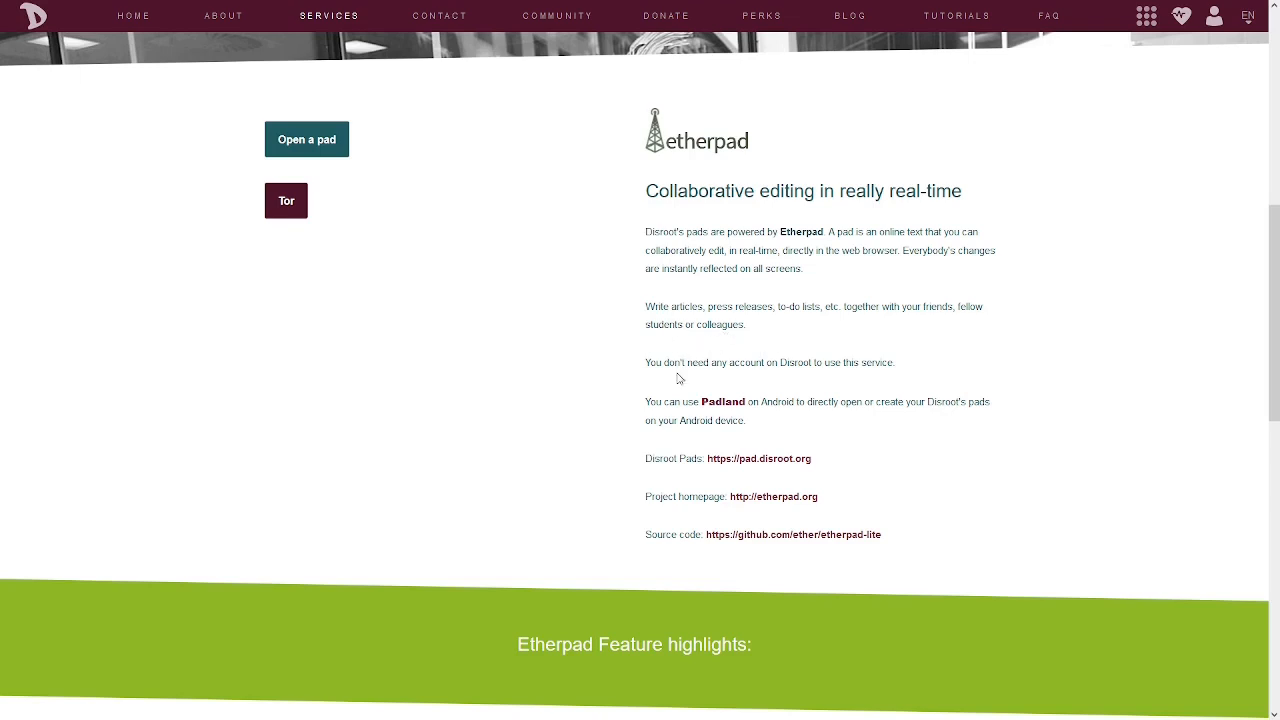
drag(638, 366, 903, 353)
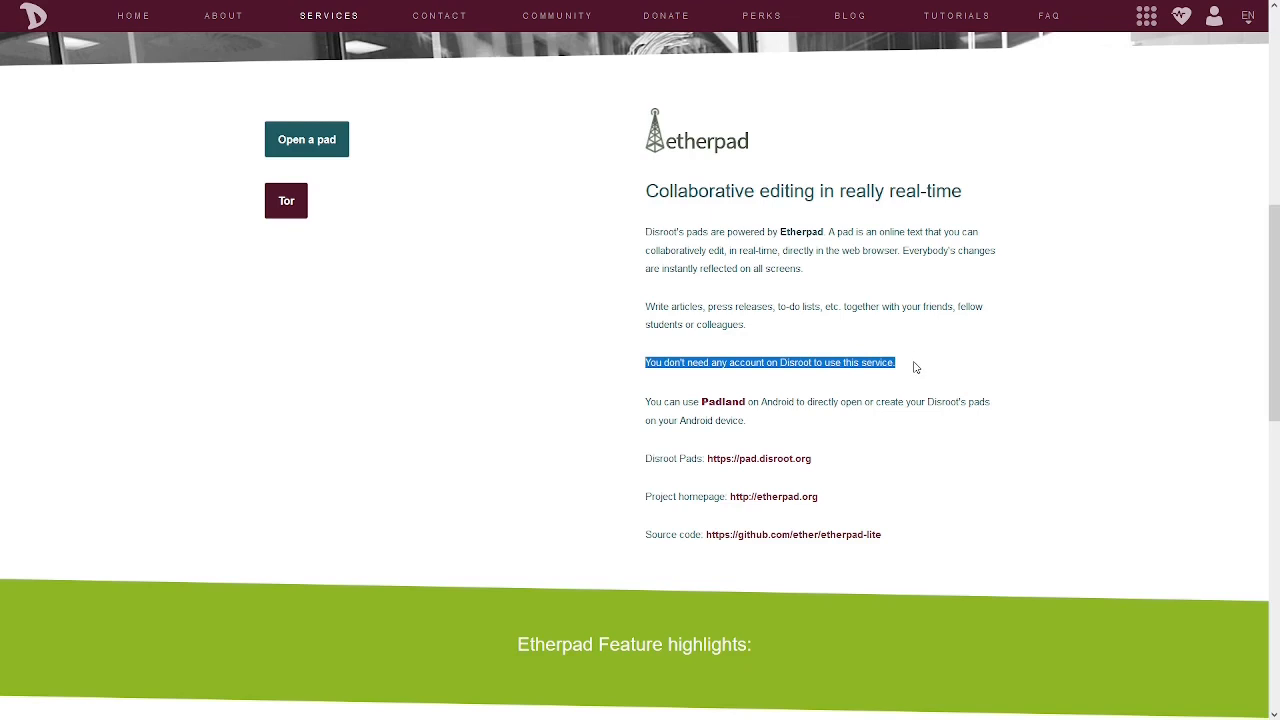
click(913, 367)
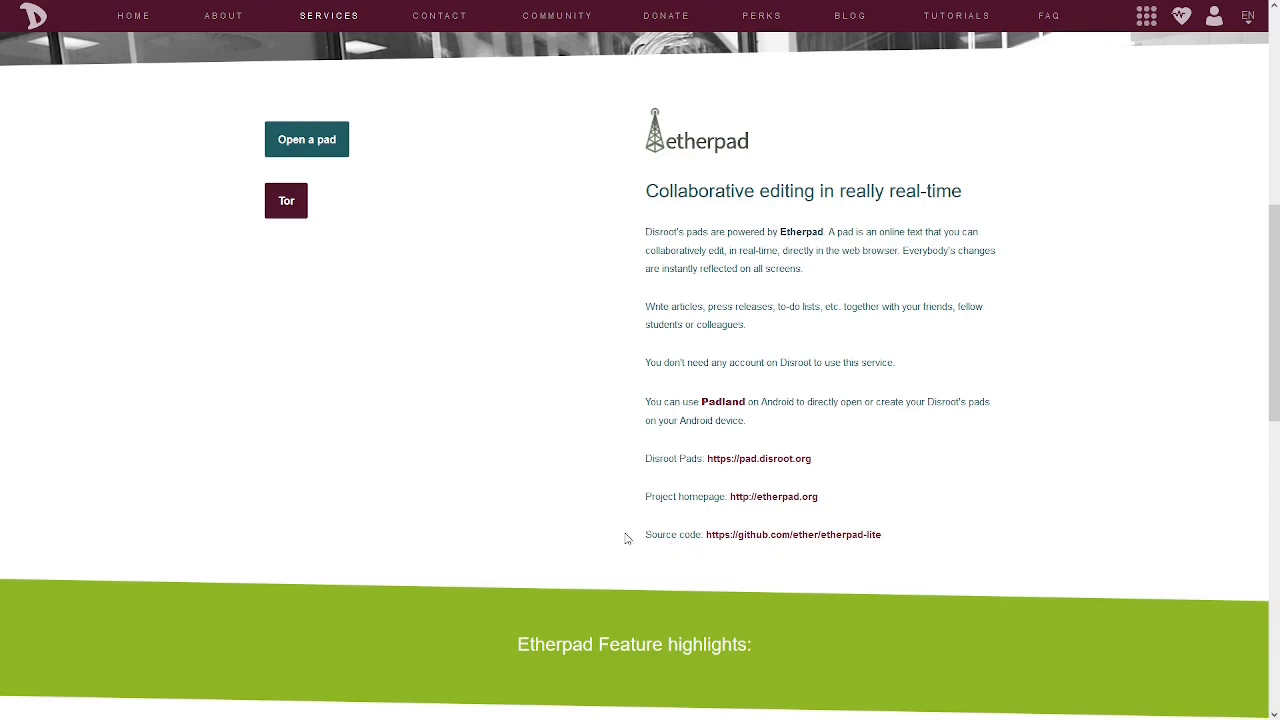
- Examine the Etherpad feature highlights, including color highlighting, text styling, chat, history, import and export, revisions, bookmarks and comments
scroll(454, 500, down, 5)
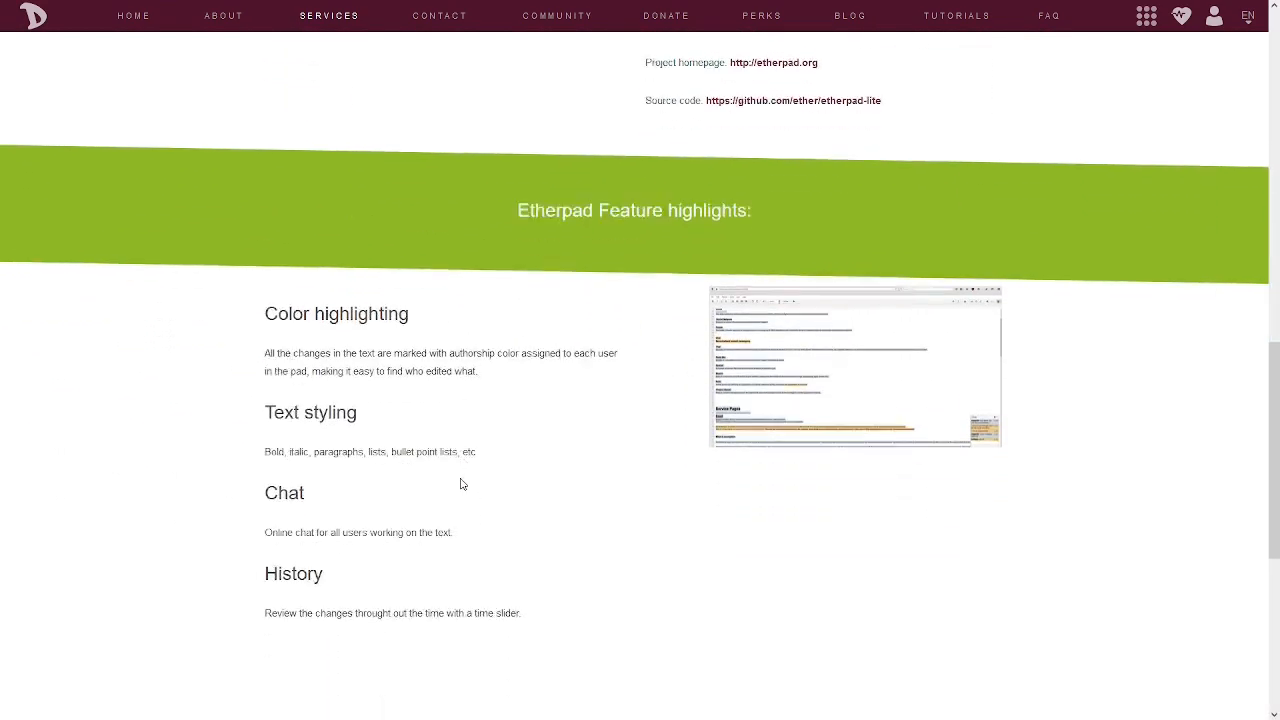
scroll(462, 484, down, 1)
drag(263, 204, 437, 214)
click(437, 214)
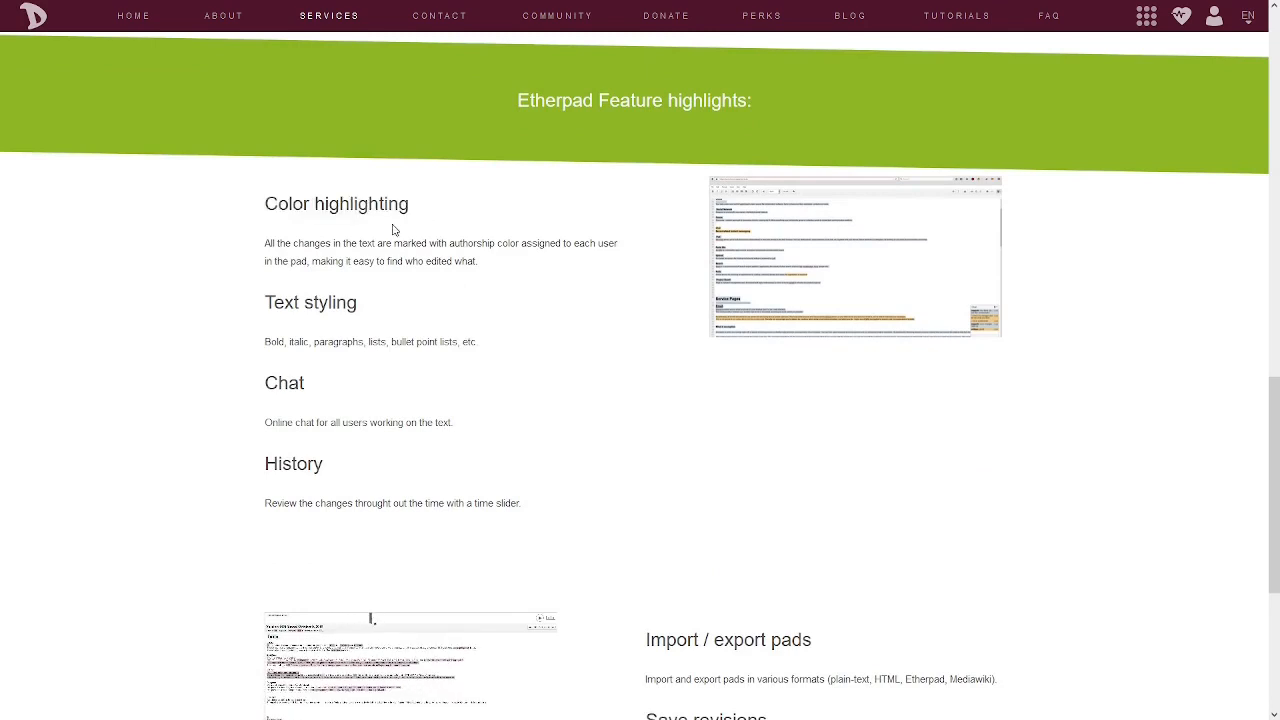
drag(262, 303, 379, 312)
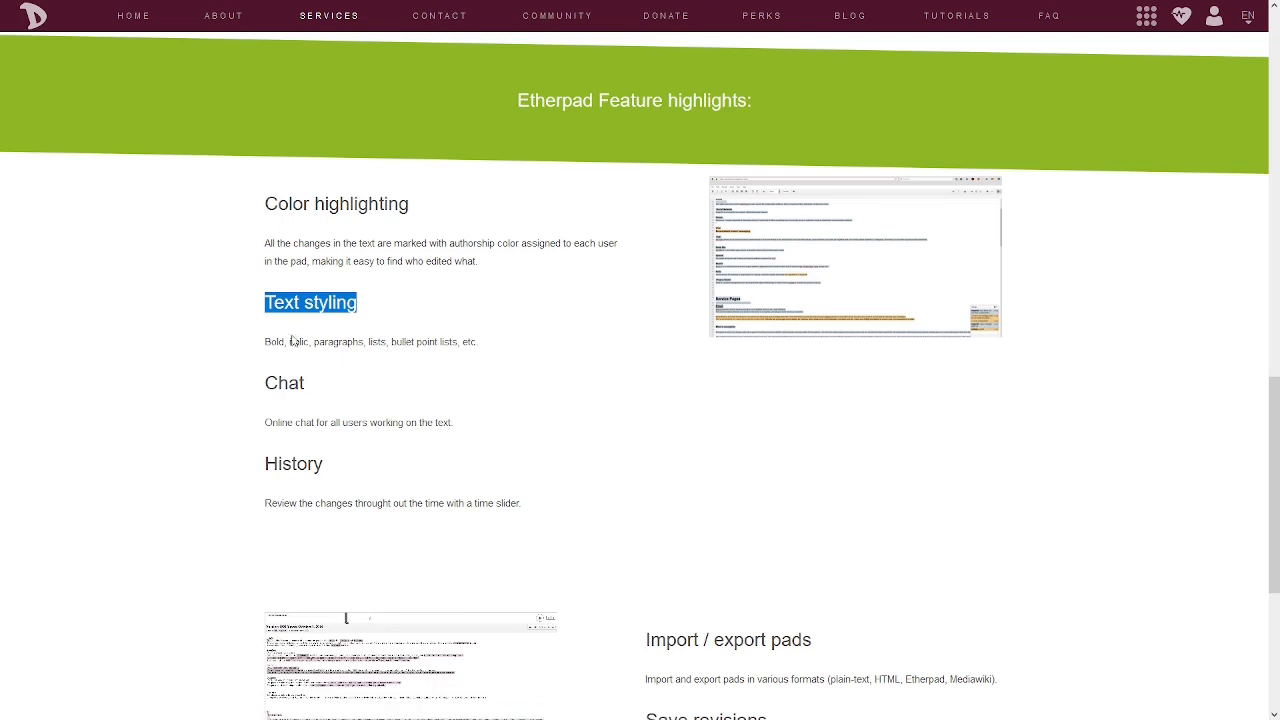
scroll(226, 320, down, 2)
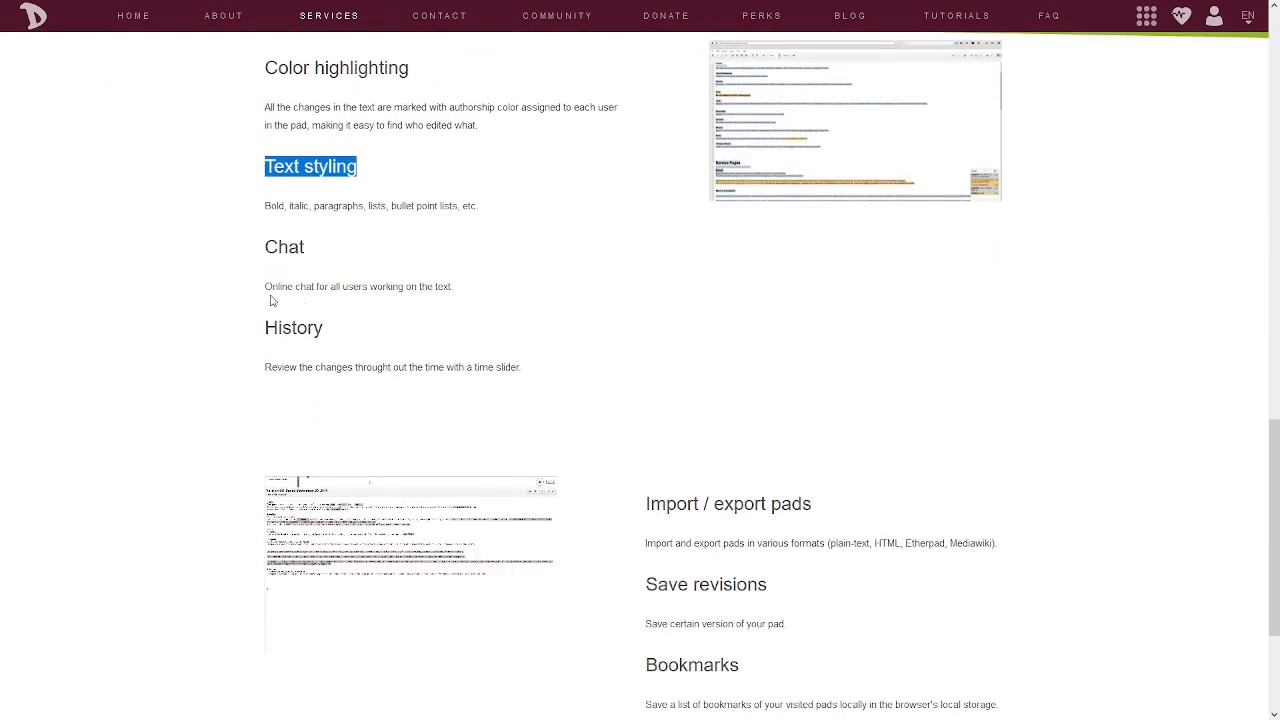
drag(257, 289, 483, 289)
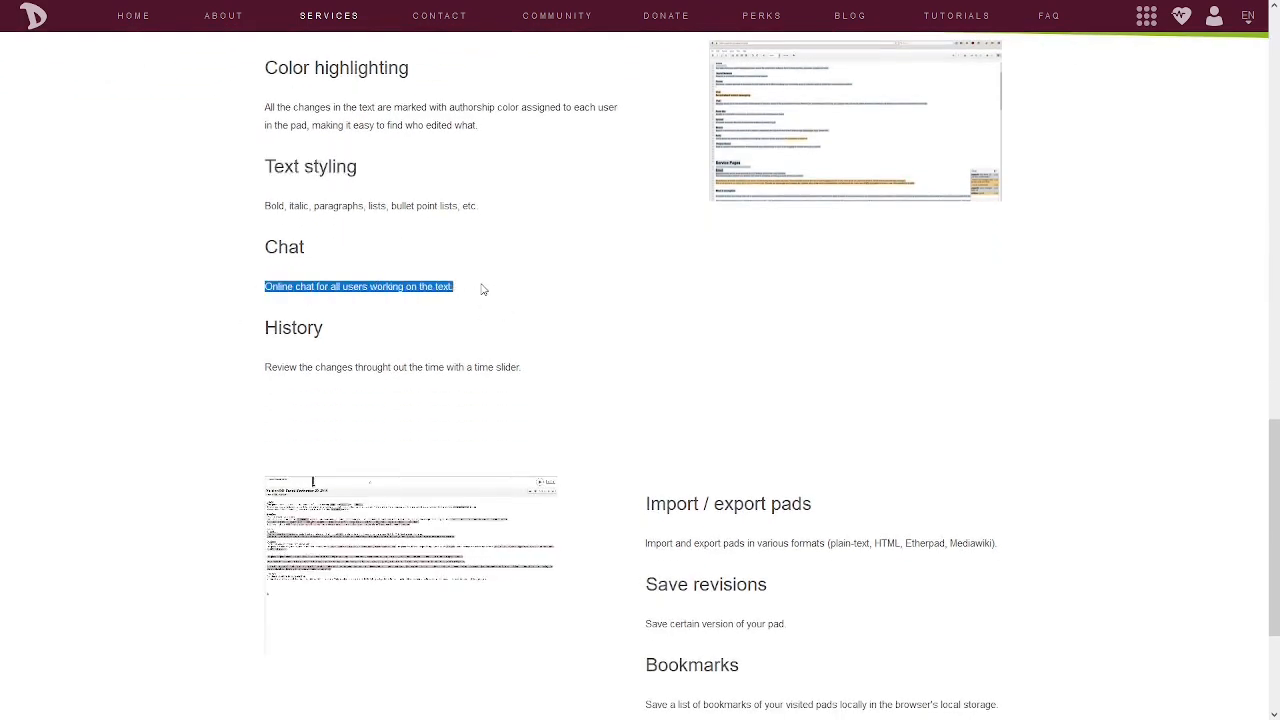
click(484, 289)
drag(262, 367, 566, 354)
click(546, 369)
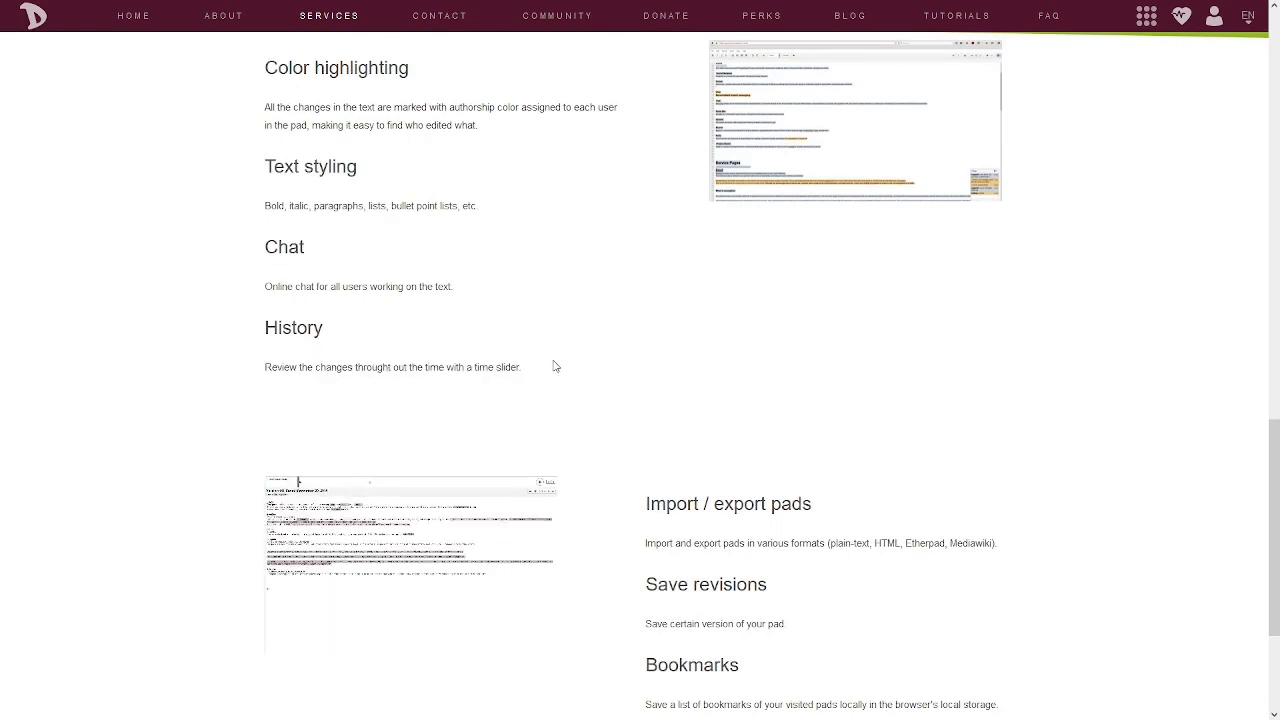
scroll(560, 362, down, 3)
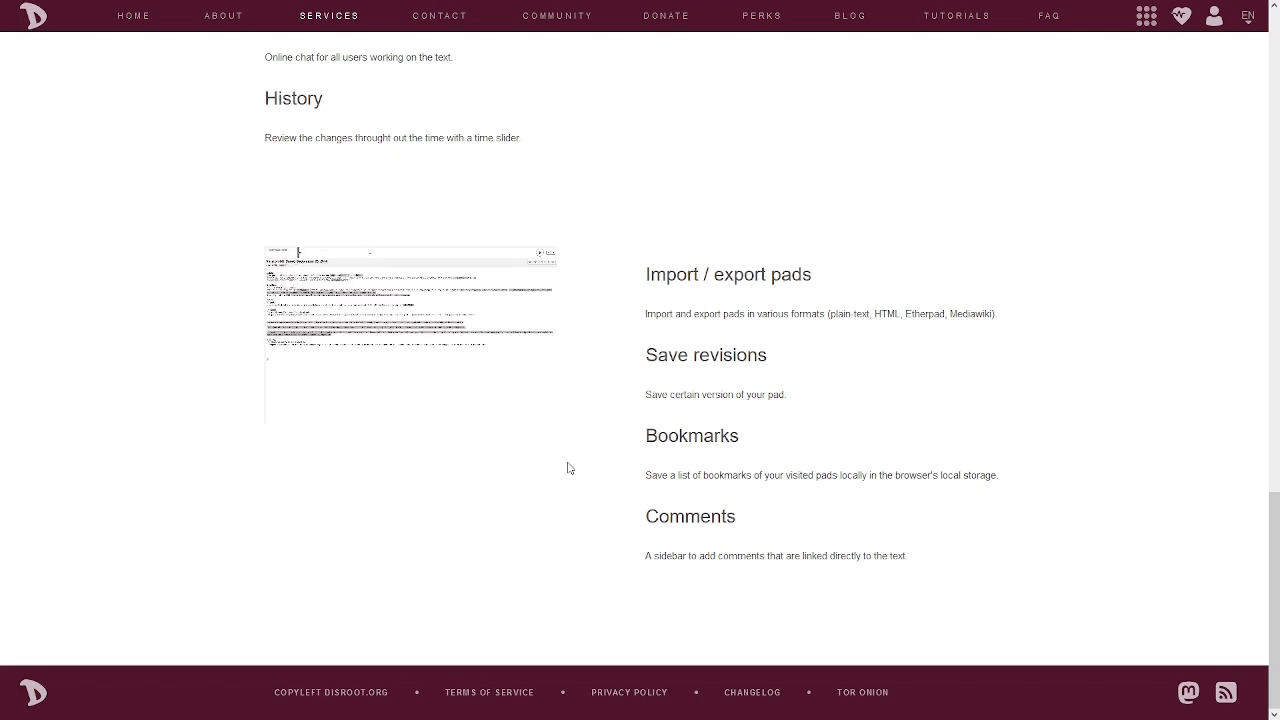
- Go back up to the Etherpad introduction and open the Disroot pads start page
scroll(568, 468, up, 5)
scroll(568, 468, up, 4)
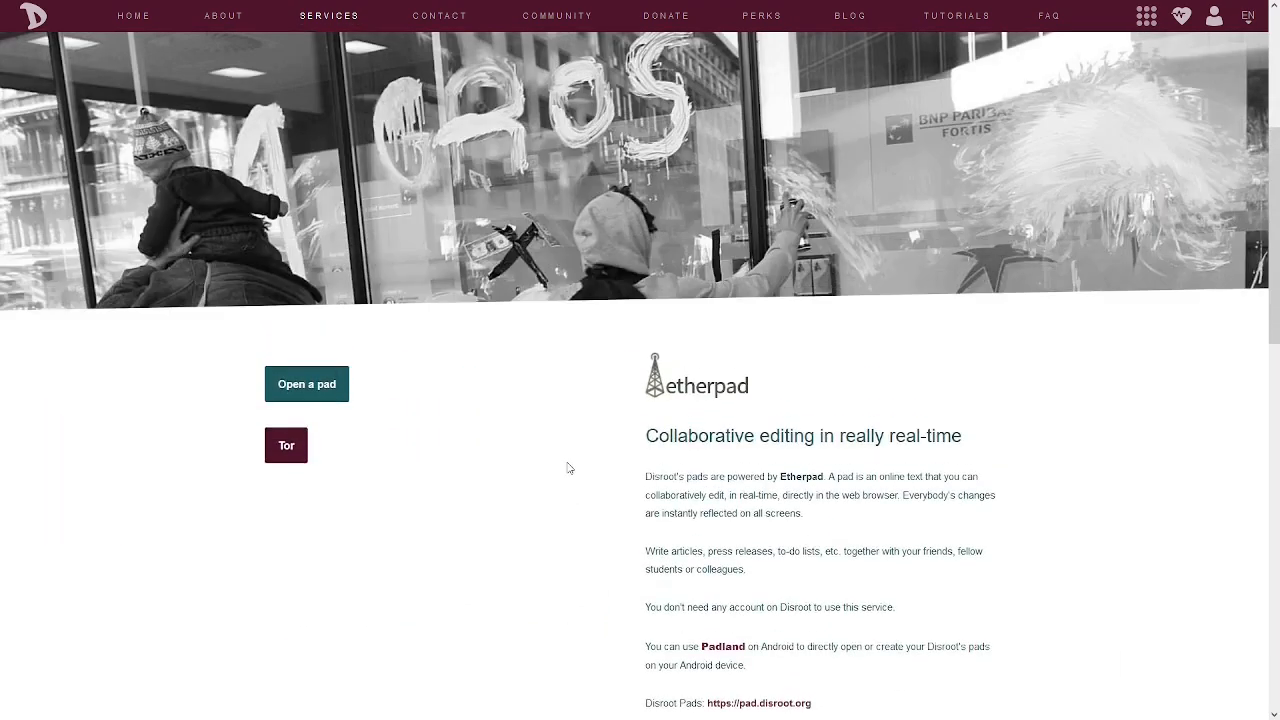
scroll(568, 468, down, 2)
scroll(568, 468, down, 1)
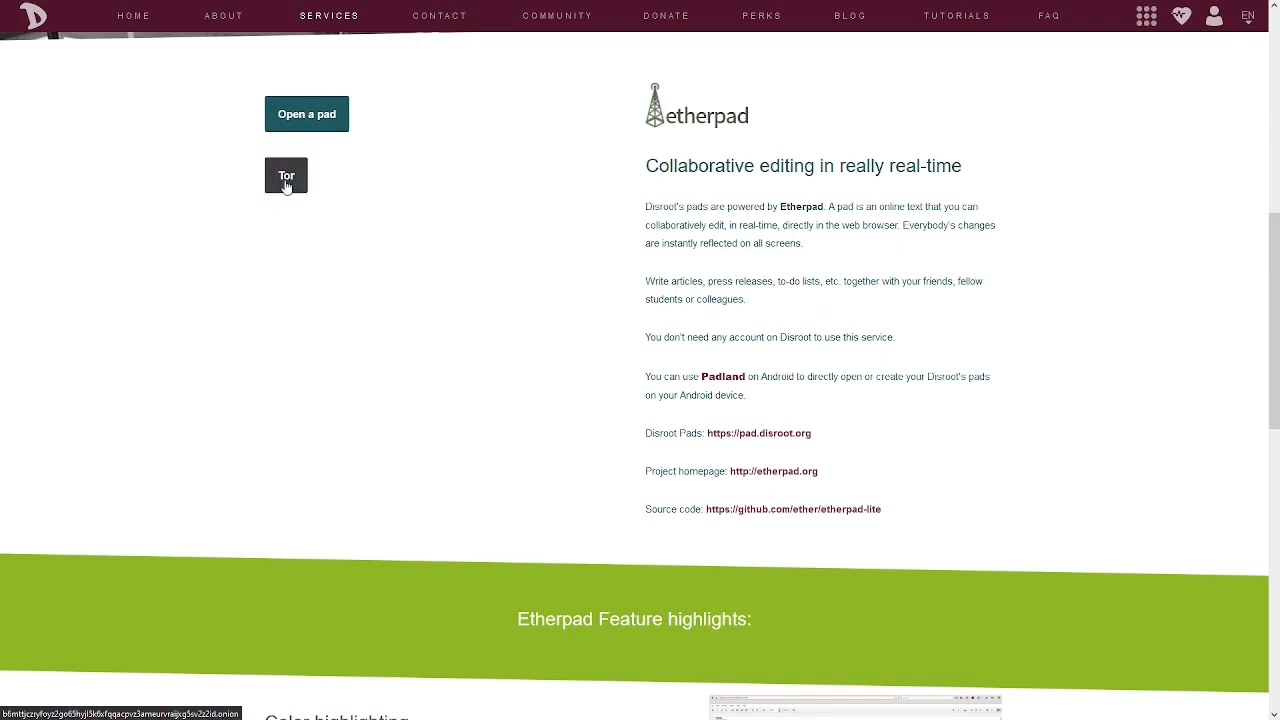
click(318, 121)
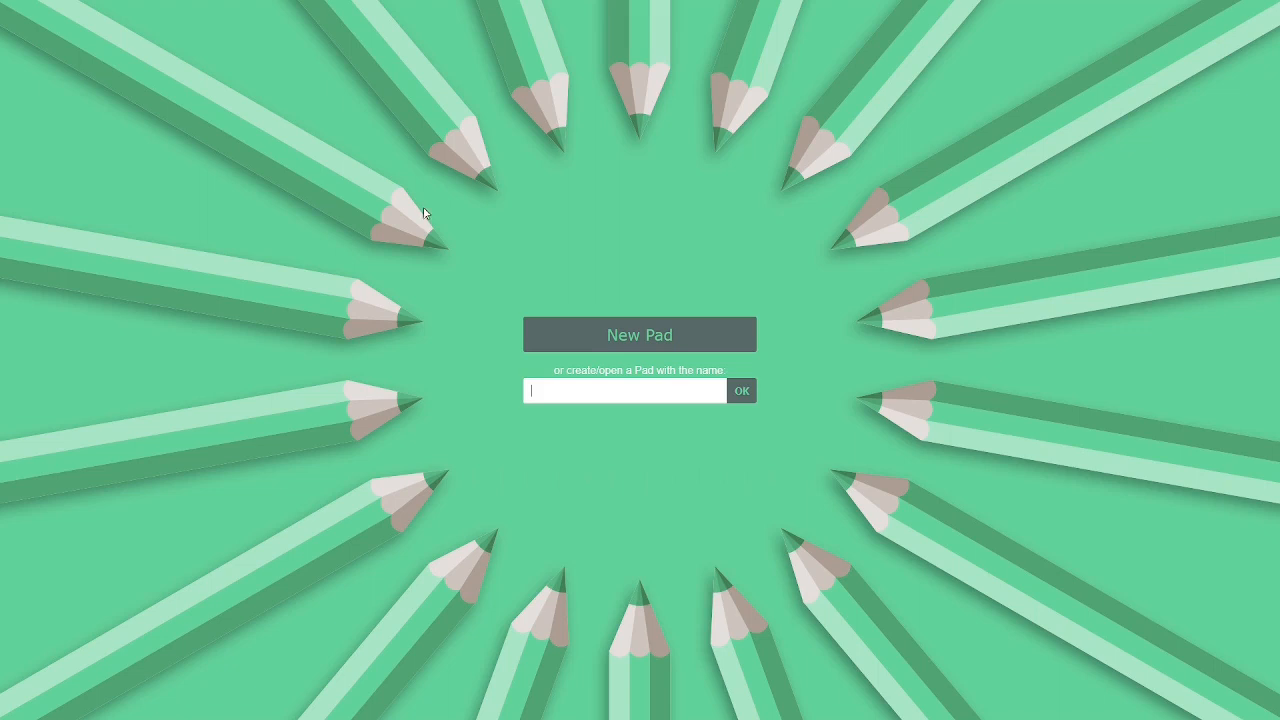
- Create a new pad without giving it a name and go back to the pads start page
click(621, 338)
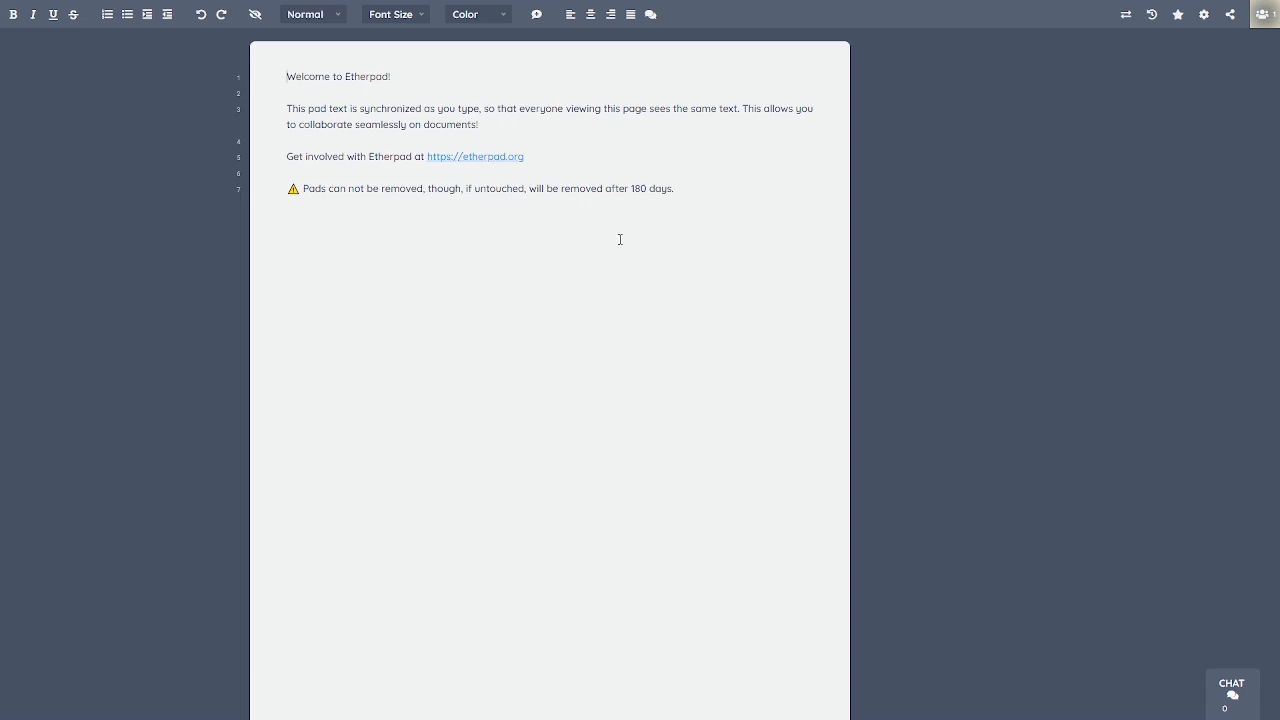
key(F11)
click(18, 43)
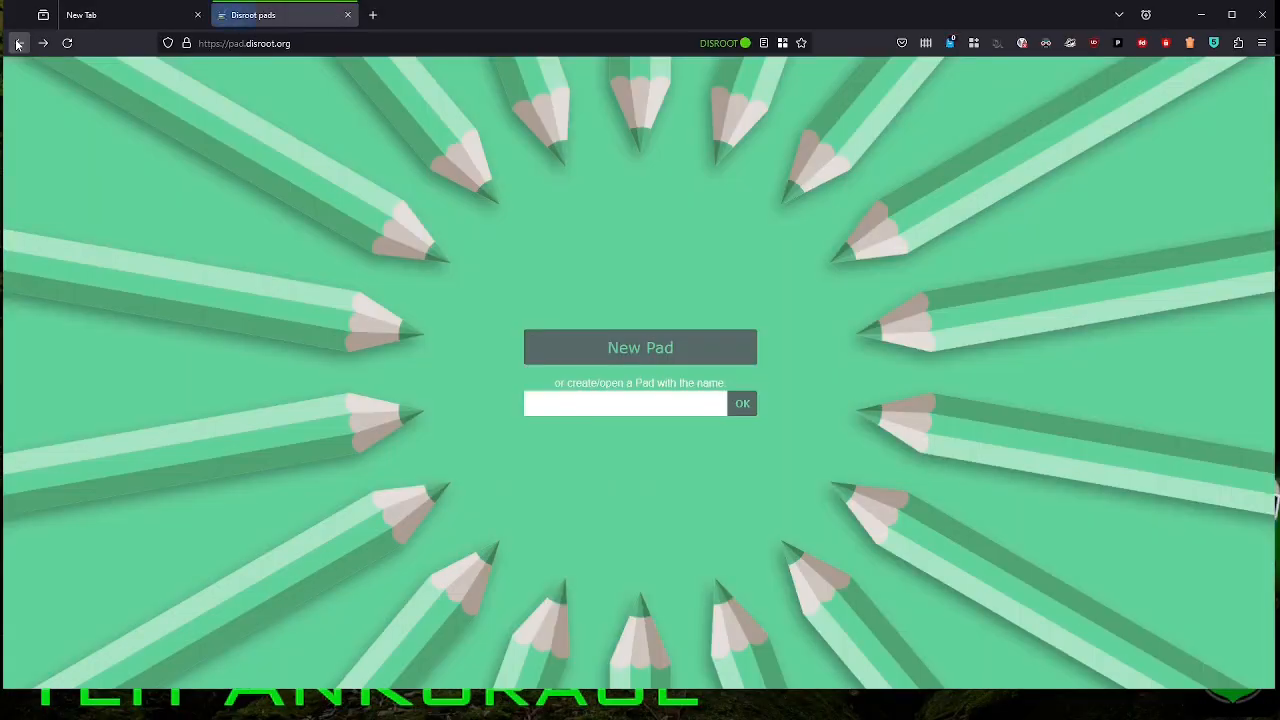
key(F11)
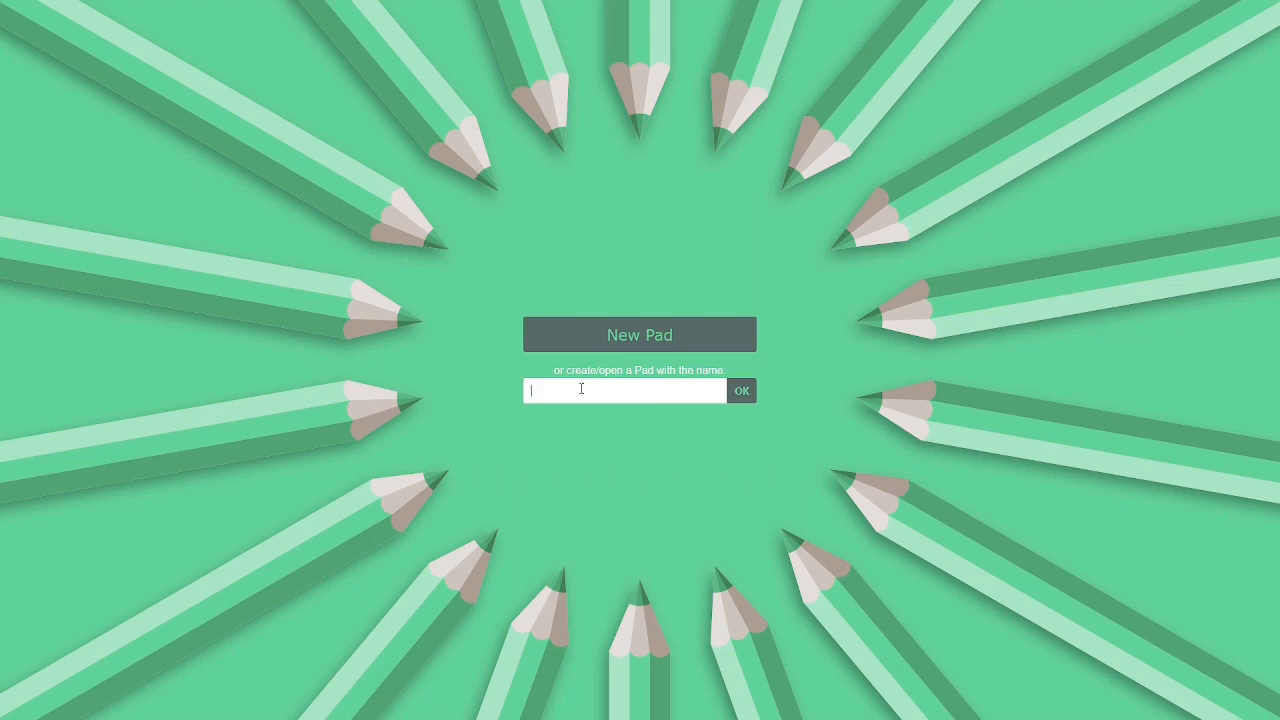
- Create or open a pad with the name "AnKorPad"
text(AnKorPad)
click(745, 393)
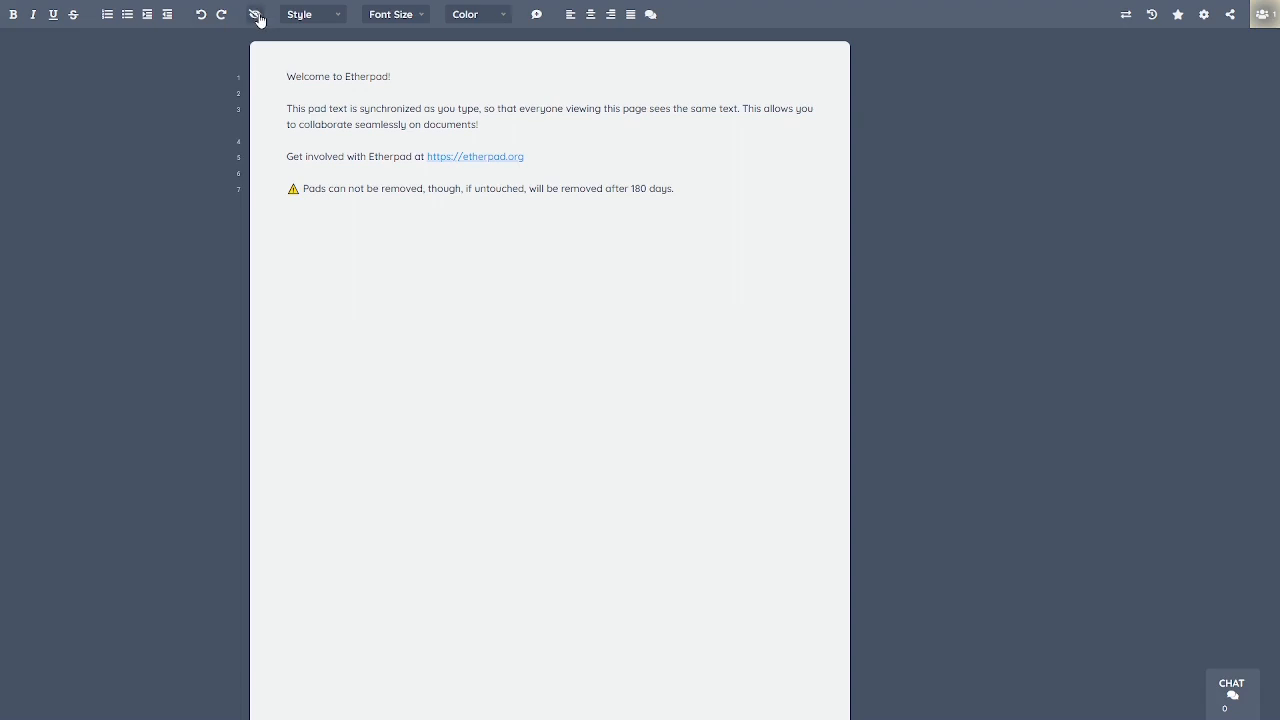
- Look through the available paragraph styles, font sizes and text colors without applying any
click(330, 16)
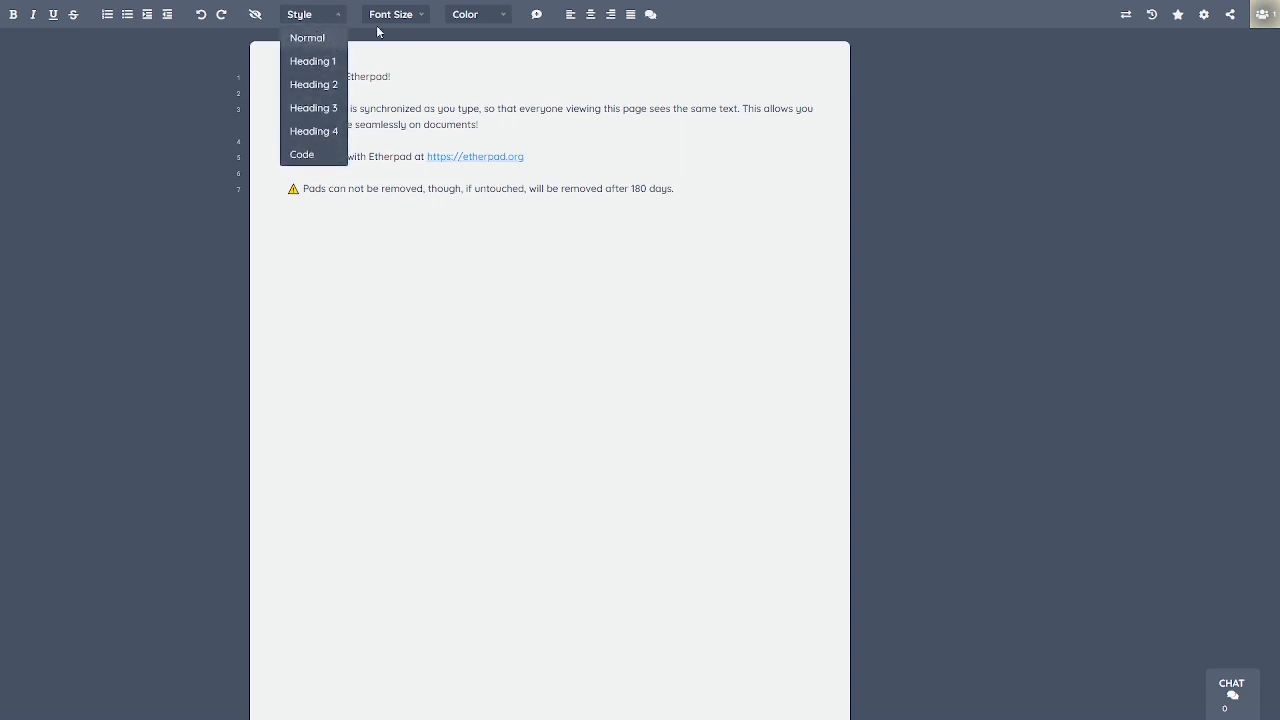
click(428, 16)
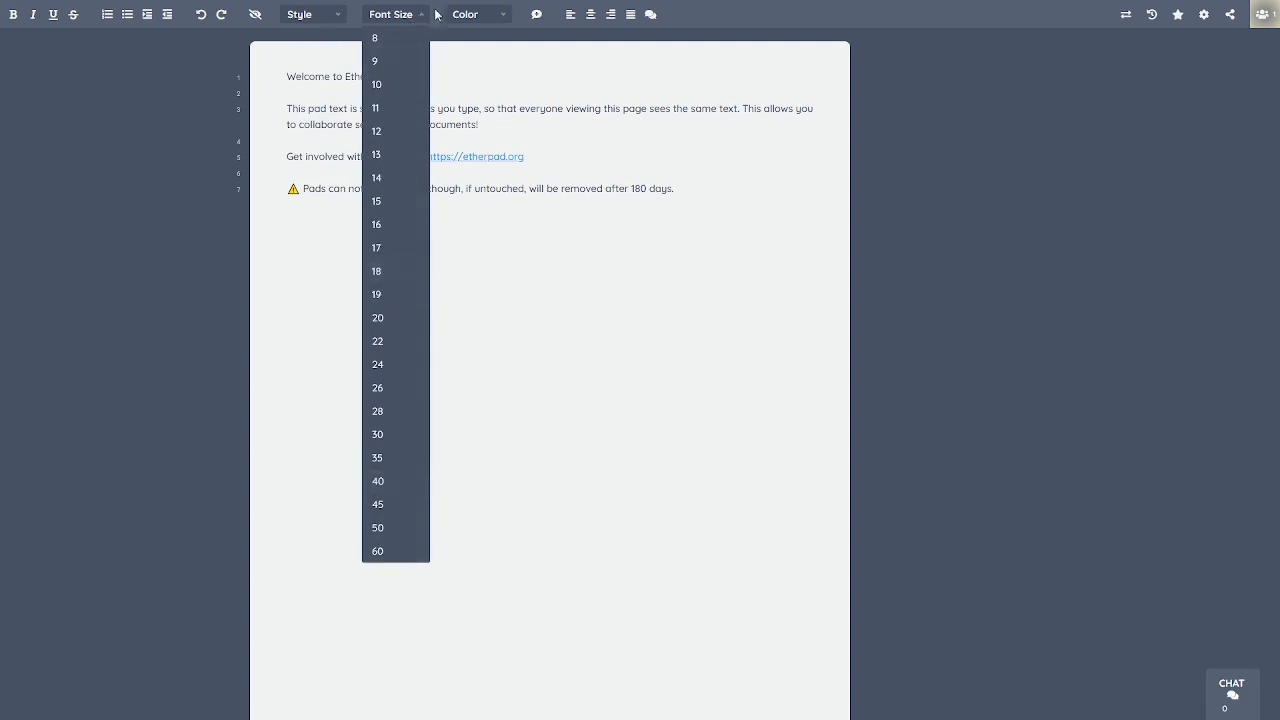
click(489, 17)
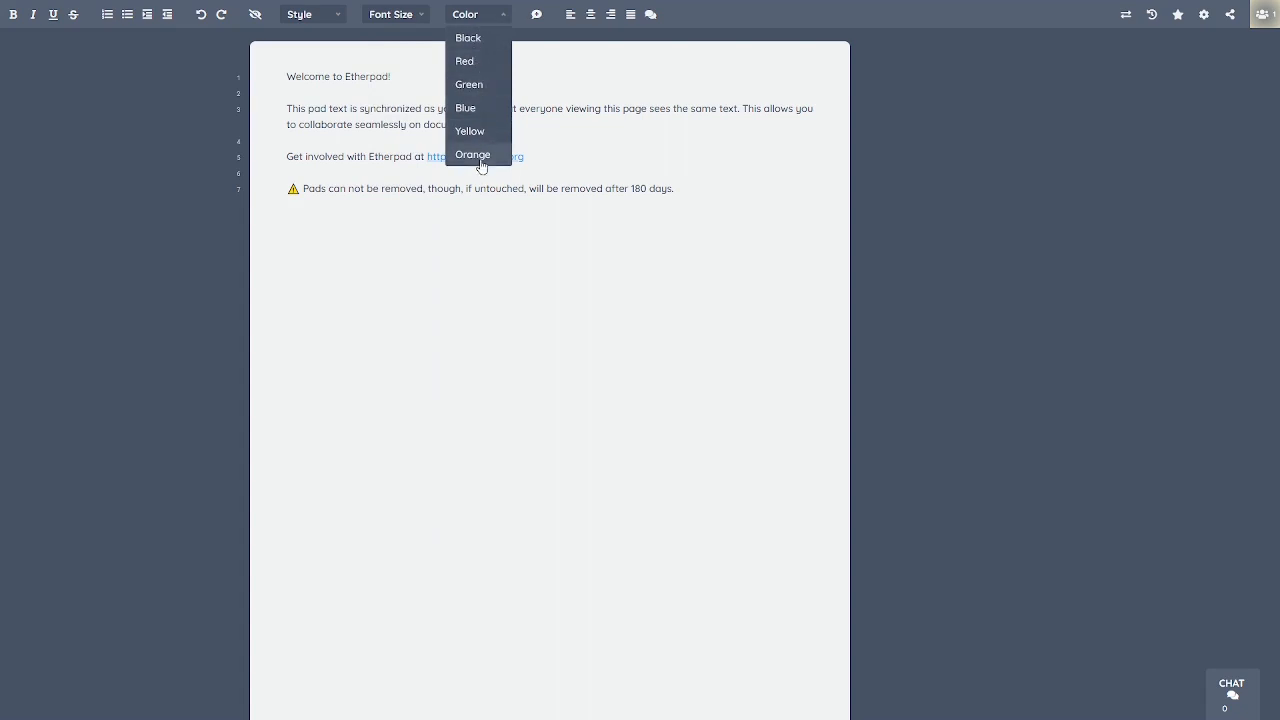
click(557, 46)
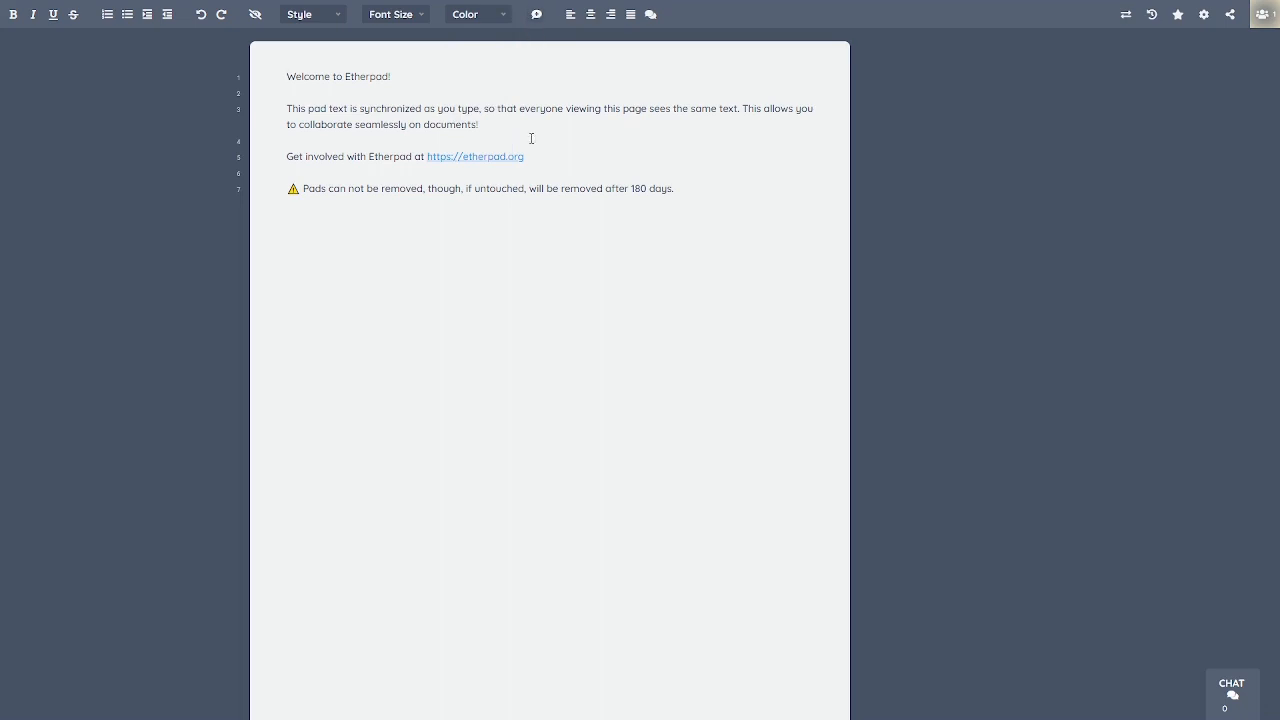
- Attach the comment "My comment." to the paragraph about synchronized pad text and dismiss the deletion-delay notice
click(501, 125)
drag(482, 125, 287, 110)
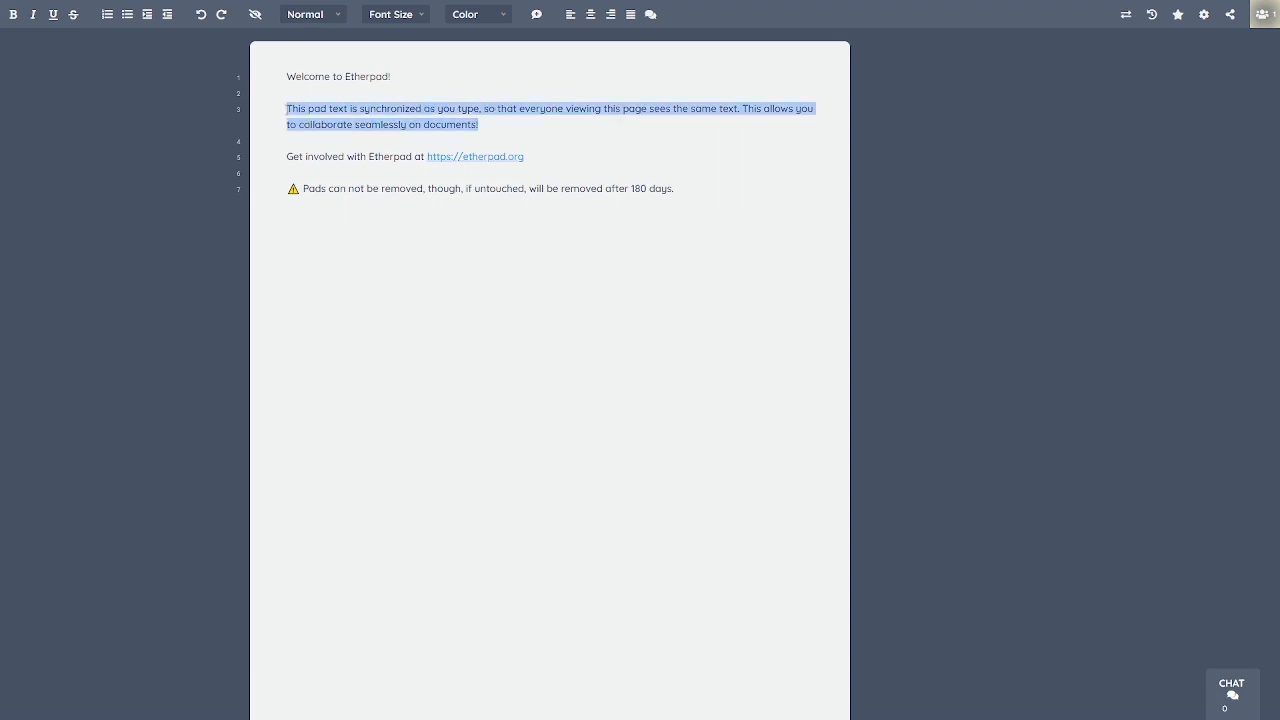
click(536, 14)
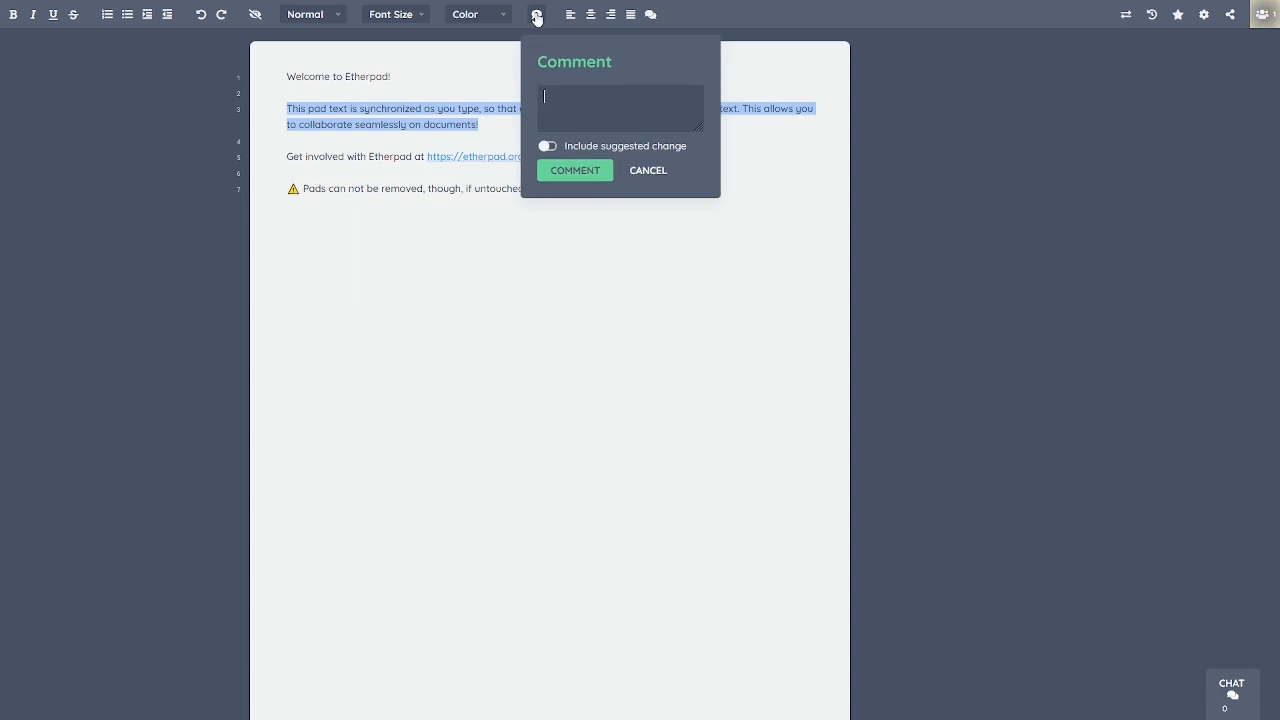
text(My commnnt.)
click(575, 171)
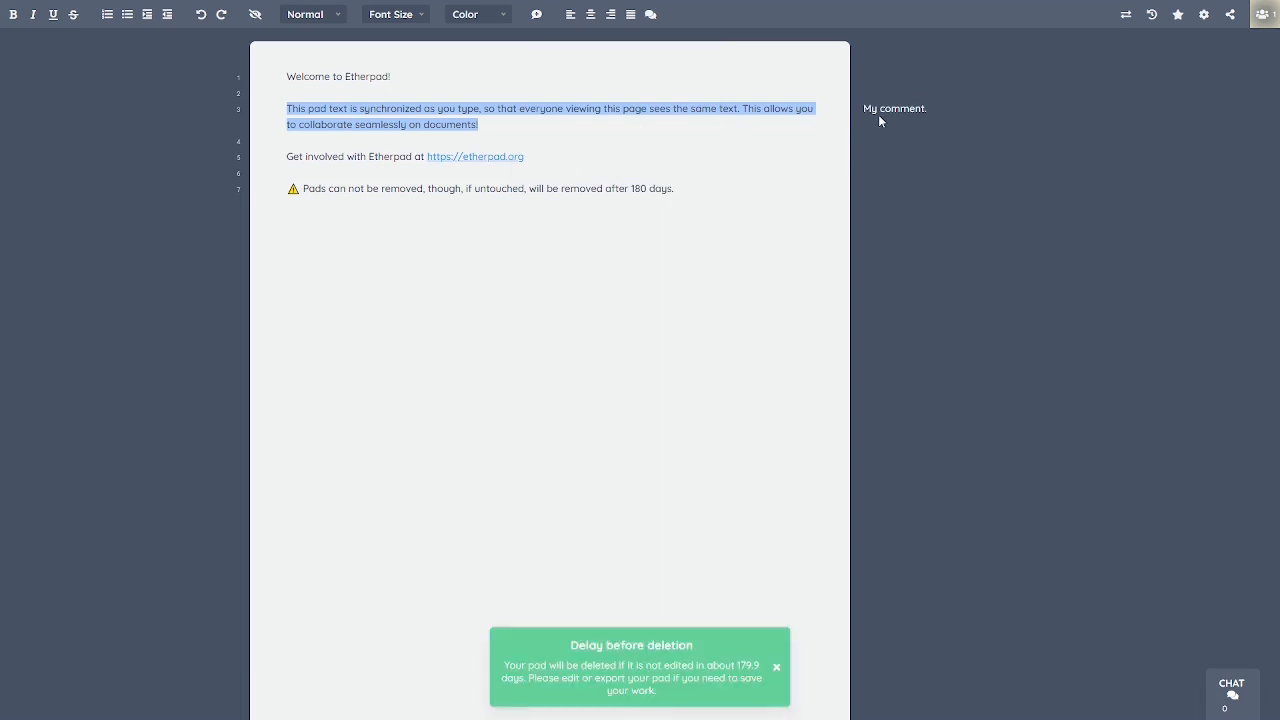
mouse_move(880, 118)
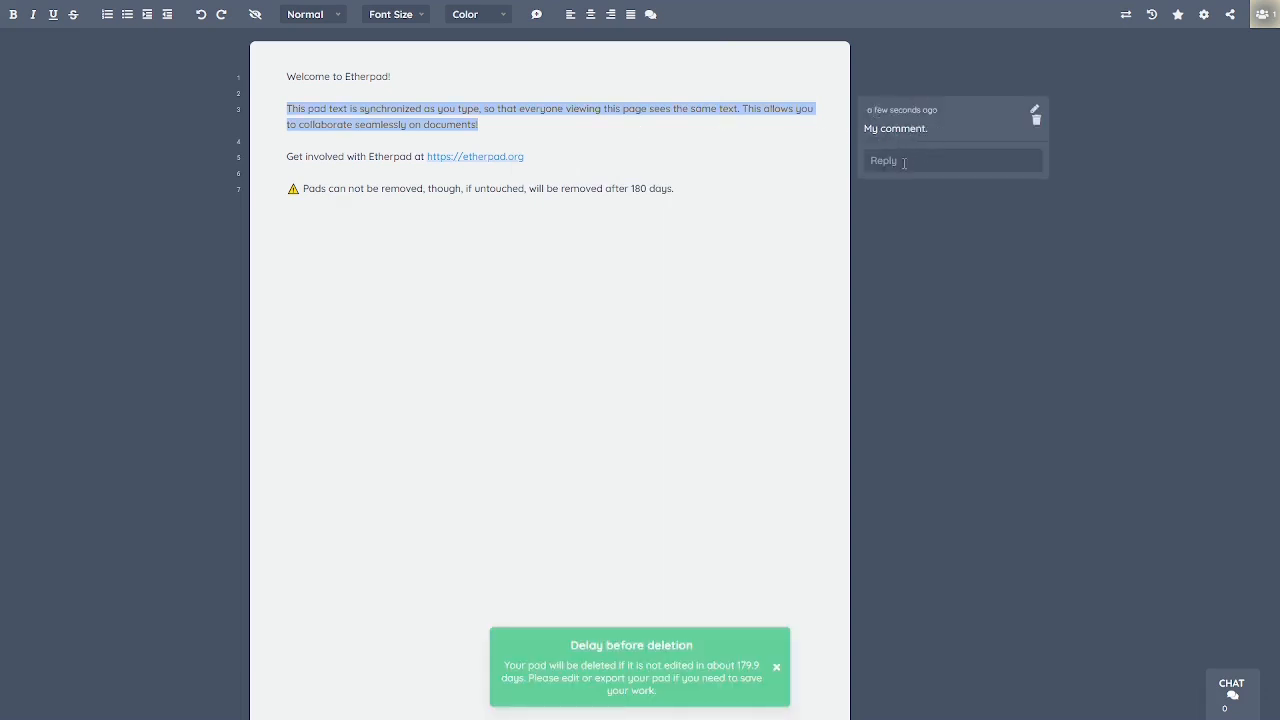
click(489, 240)
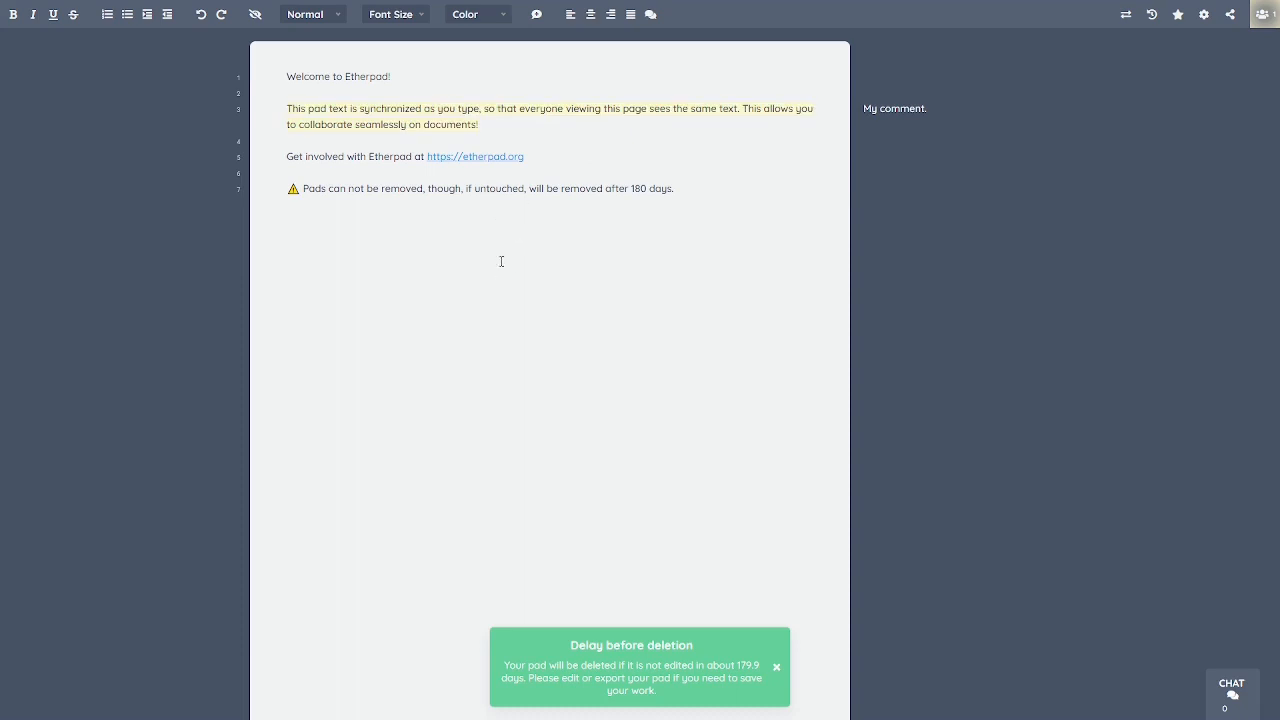
mouse_move(334, 123)
mouse_move(348, 126)
click(777, 672)
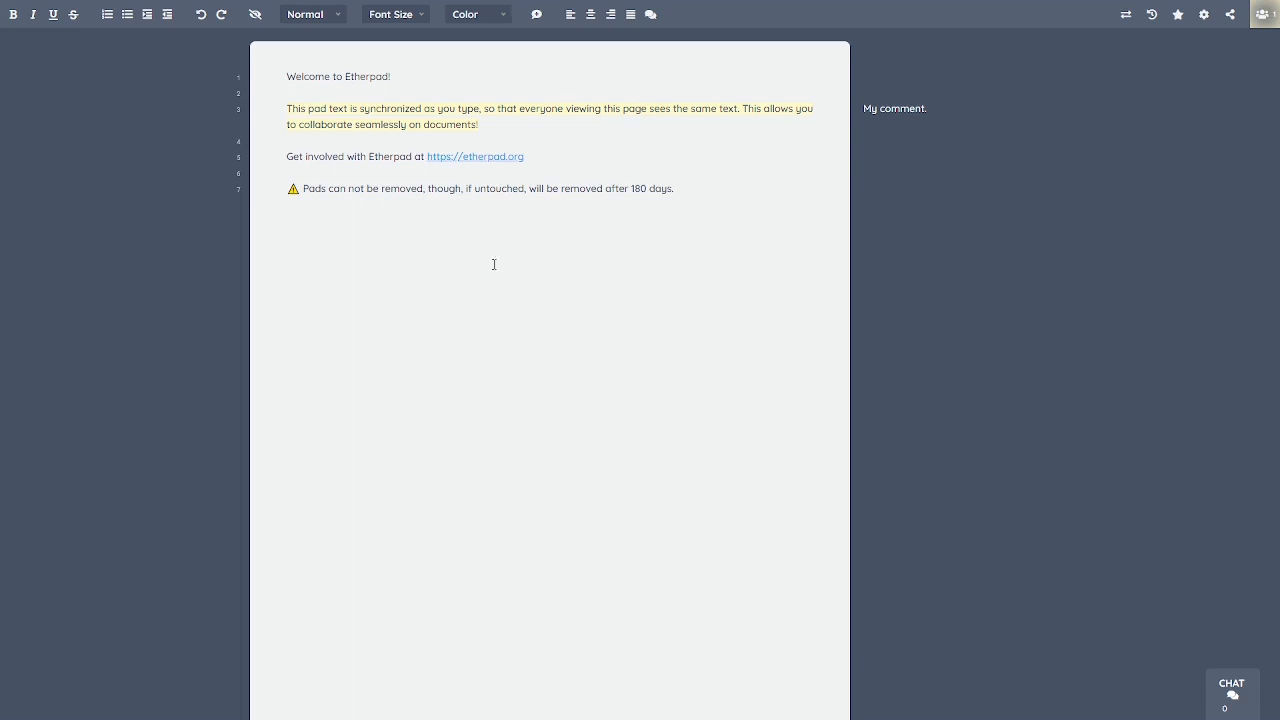
- Delete all the default welcome text from the pad and remove the comment beside it
drag(677, 219, 277, 68)
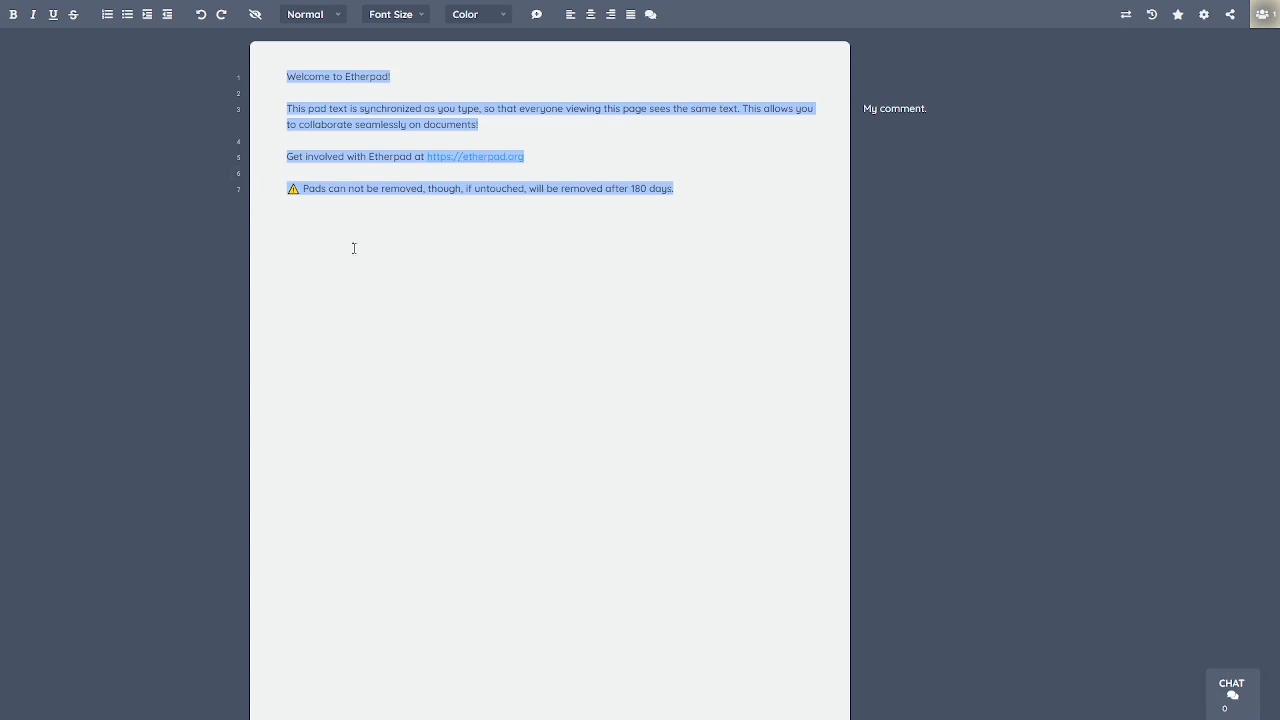
key(BackSpace)
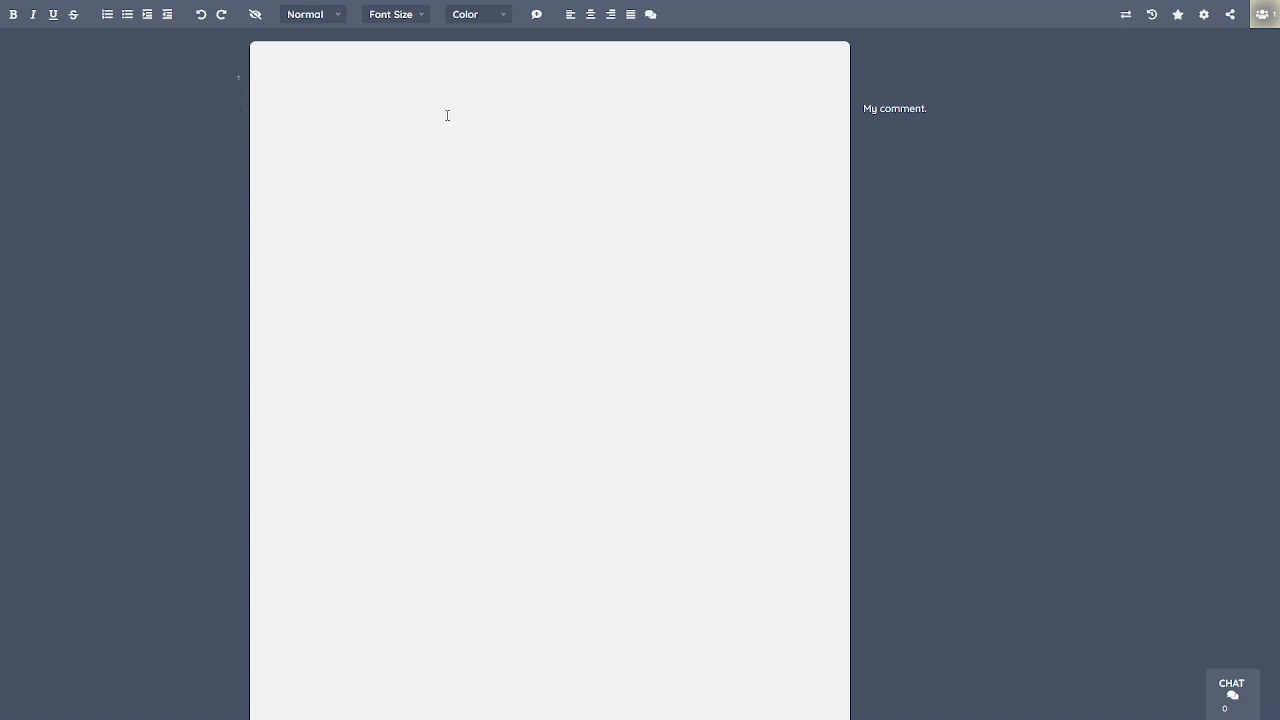
mouse_move(934, 100)
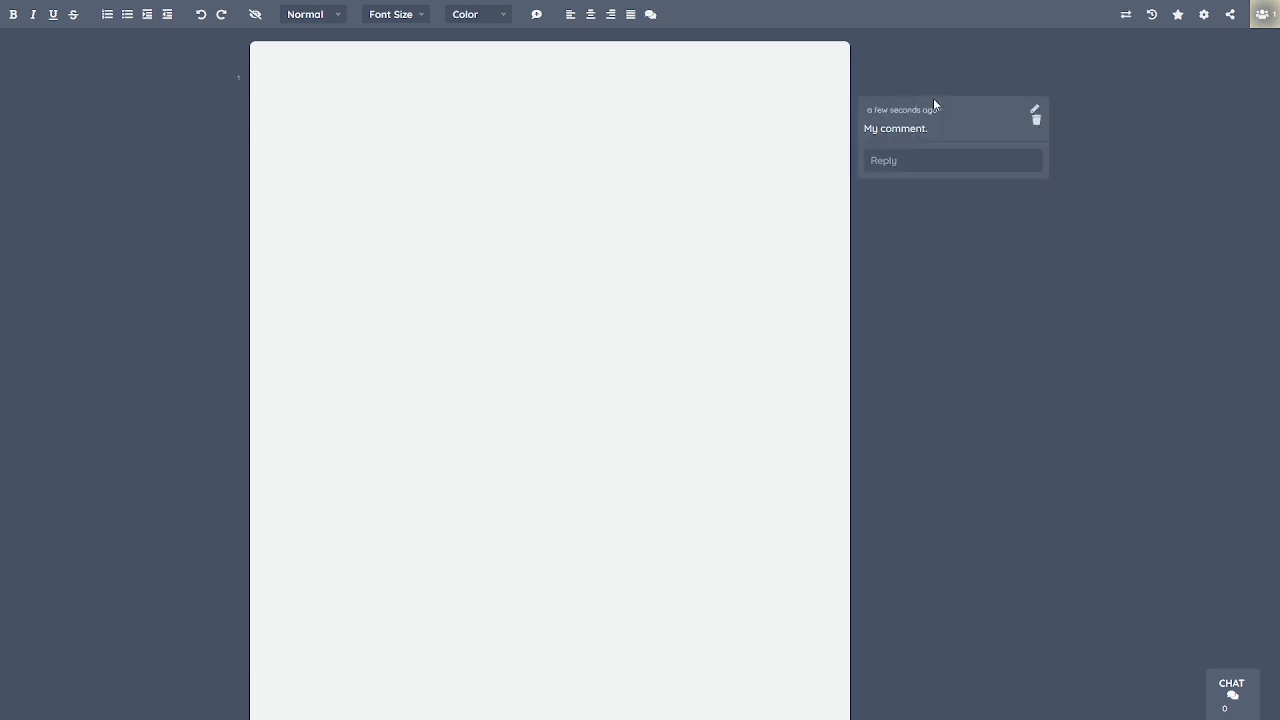
click(1036, 119)
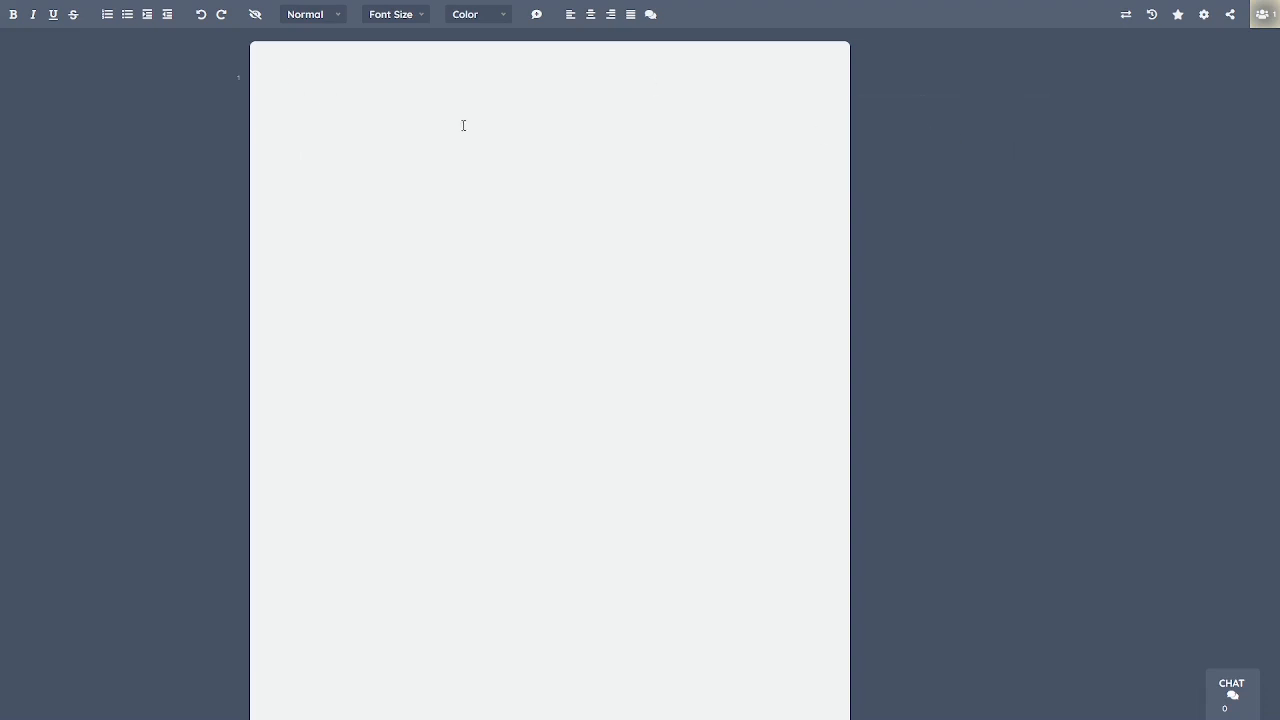
- Enter the filler text "jhagsjhgjhsdajhsaqdjhasadjha" in the empty pad
click(375, 117)
text(jhagsjhgjhsdajhsaqdjhasadjha)
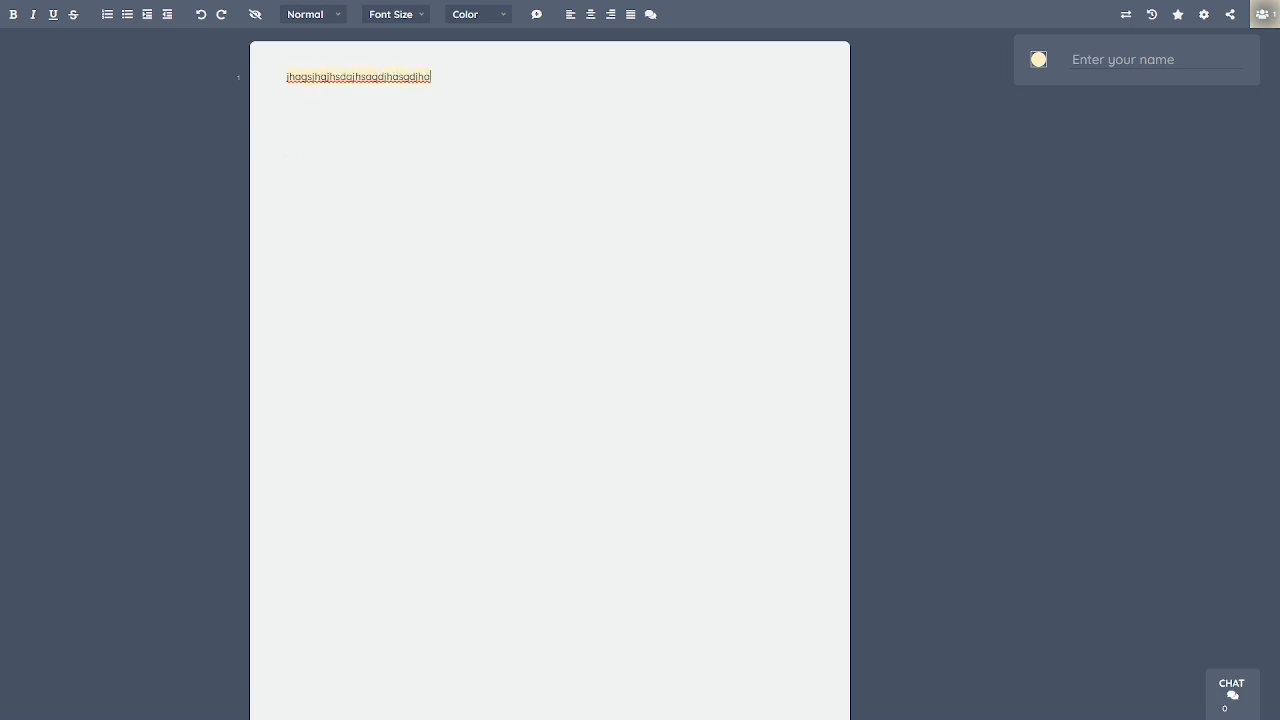
- Add the filler lines "kuwhegofiugefiouwgefoiuh" and "ijgfyuegduyagsd" below the first line, separated by blank lines
text(kuwhegafiugefiouwgefgjuh)
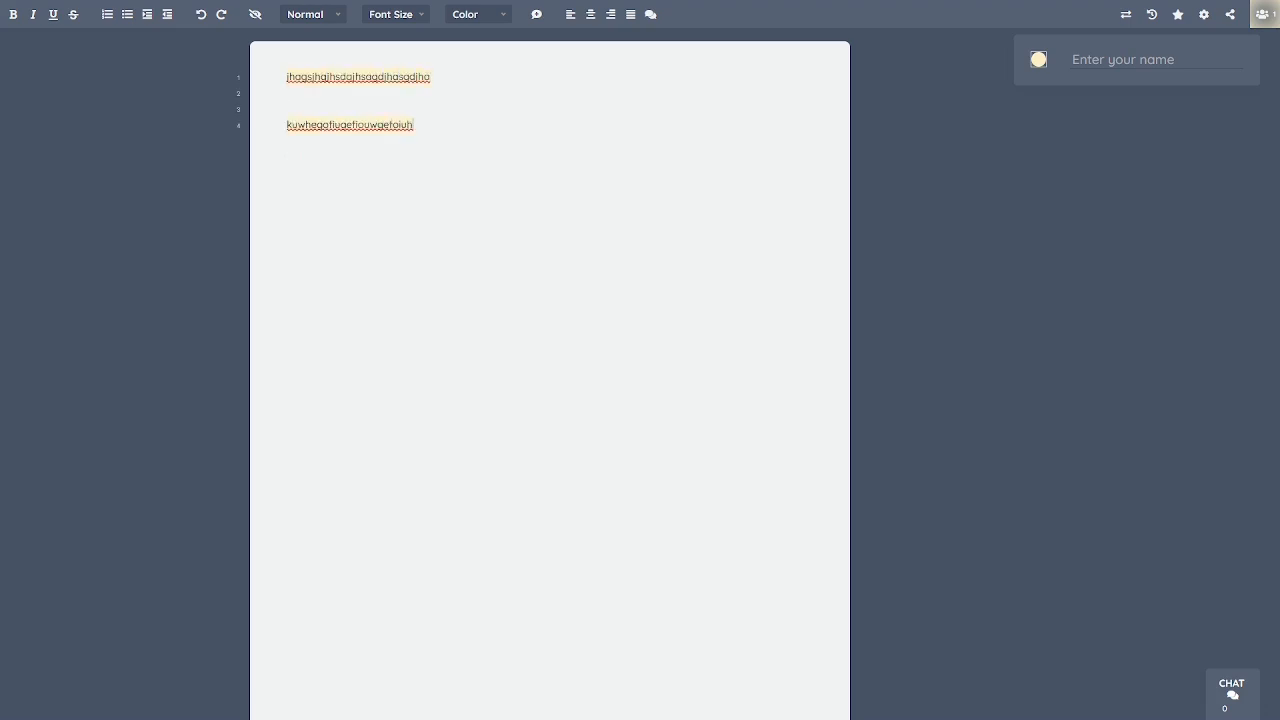
text(ijgfuueqduqqsd)
- Enter the author's display name in the pad's user settings
text(Yvon)
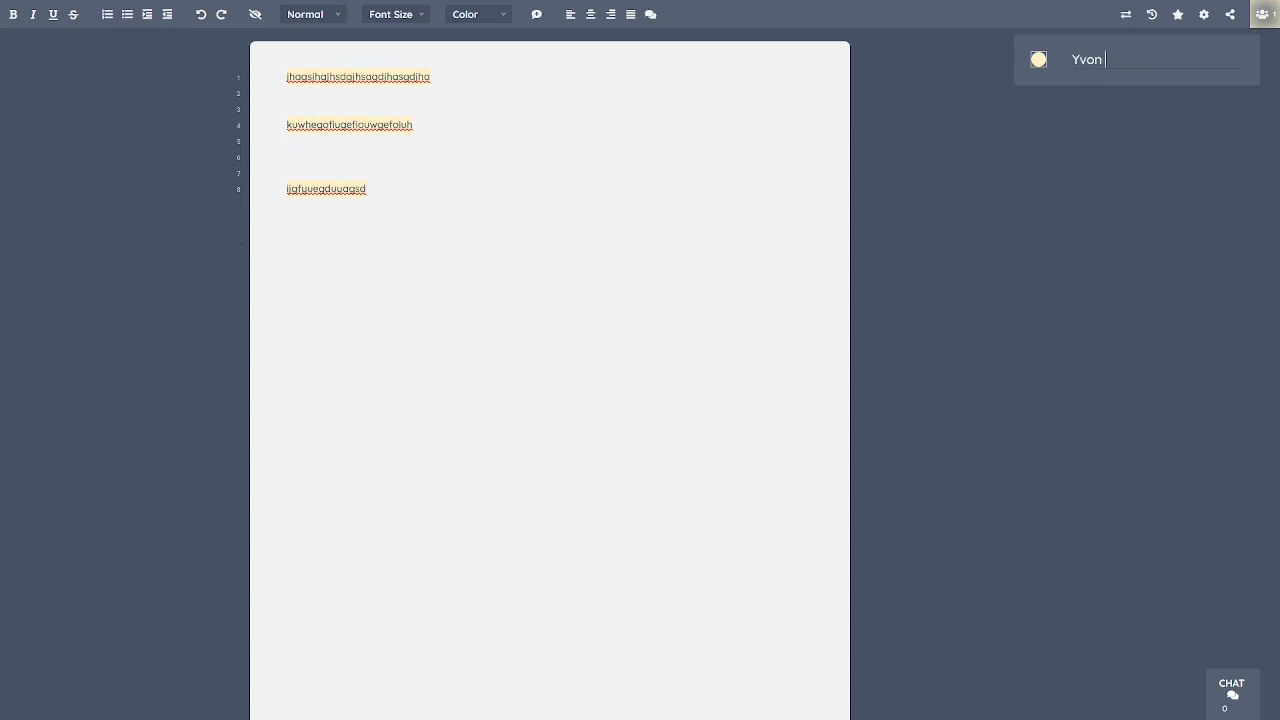
text( | Shadowstreo)
key(BackSpace)
text(ik)
- Change the author color to dark green, save it and check the highlighted text in the pad
click(1038, 62)
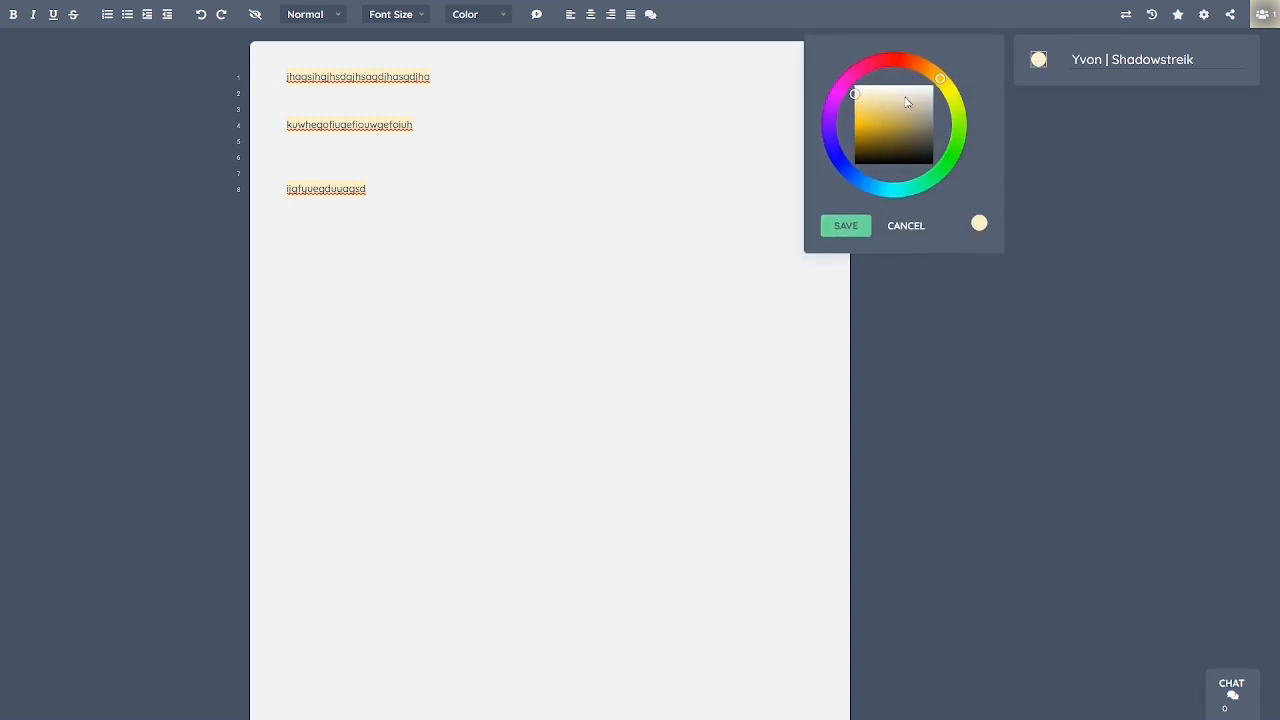
click(955, 154)
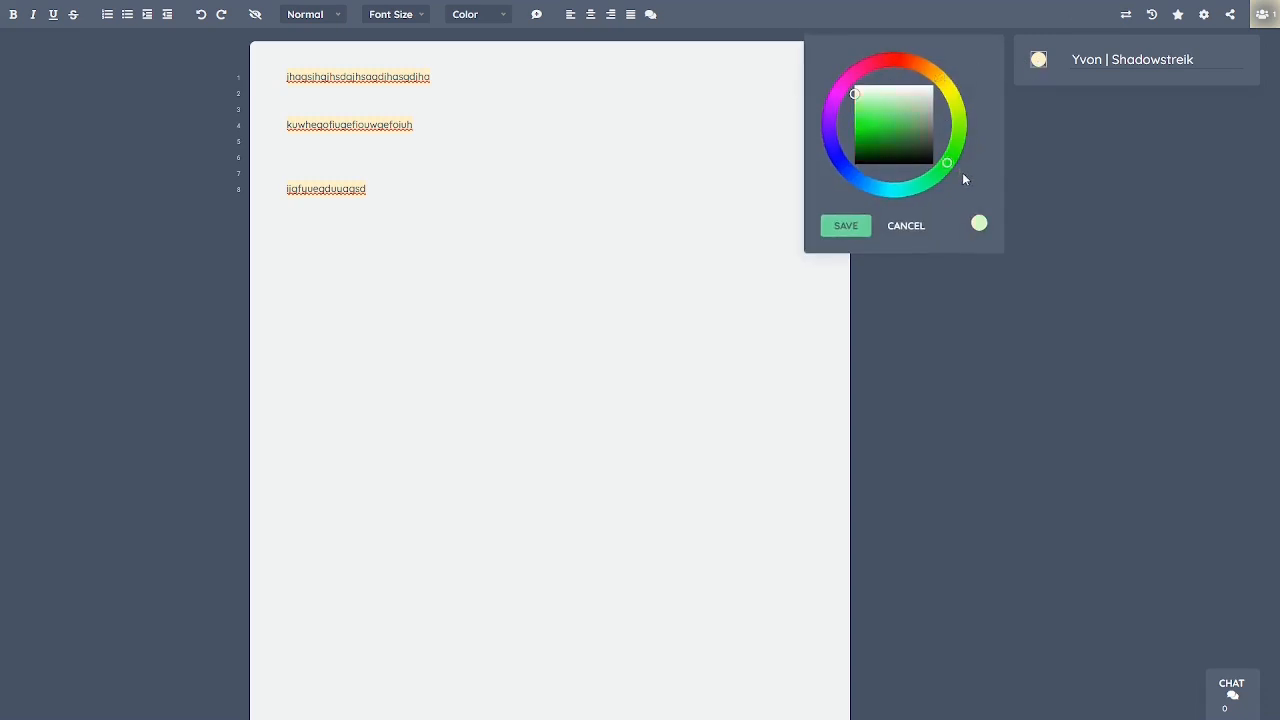
drag(872, 131, 855, 144)
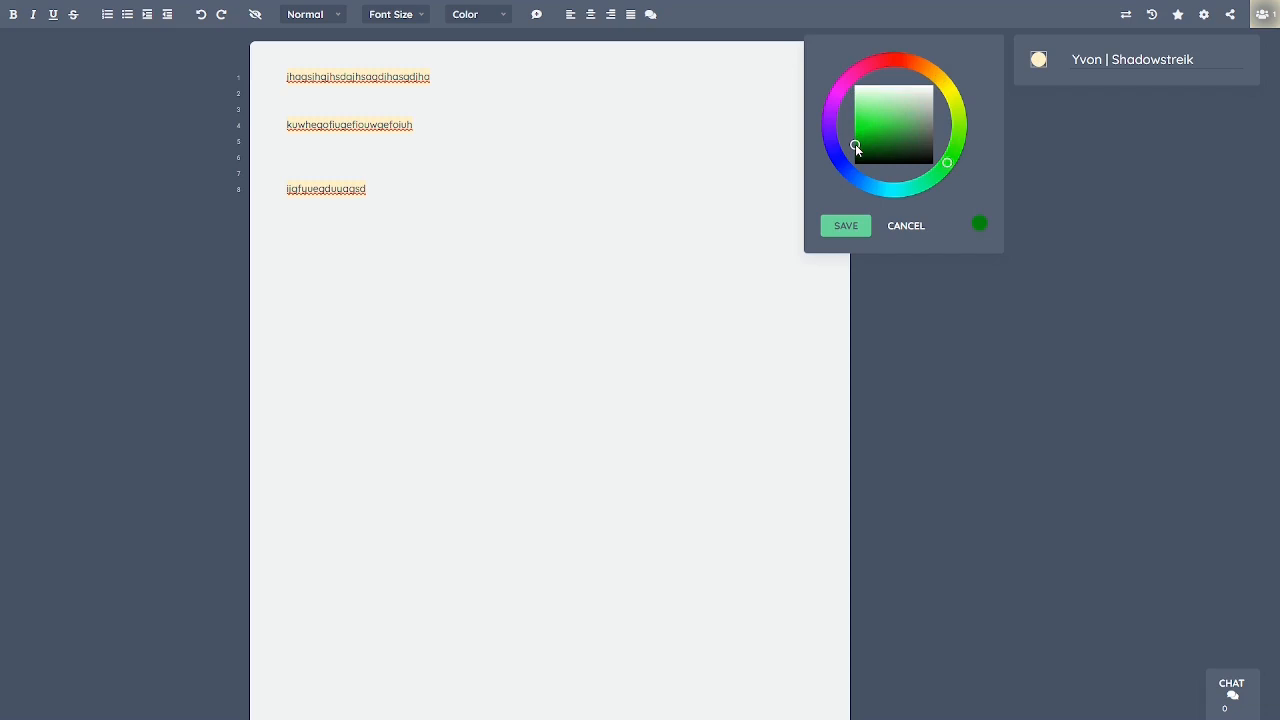
click(846, 226)
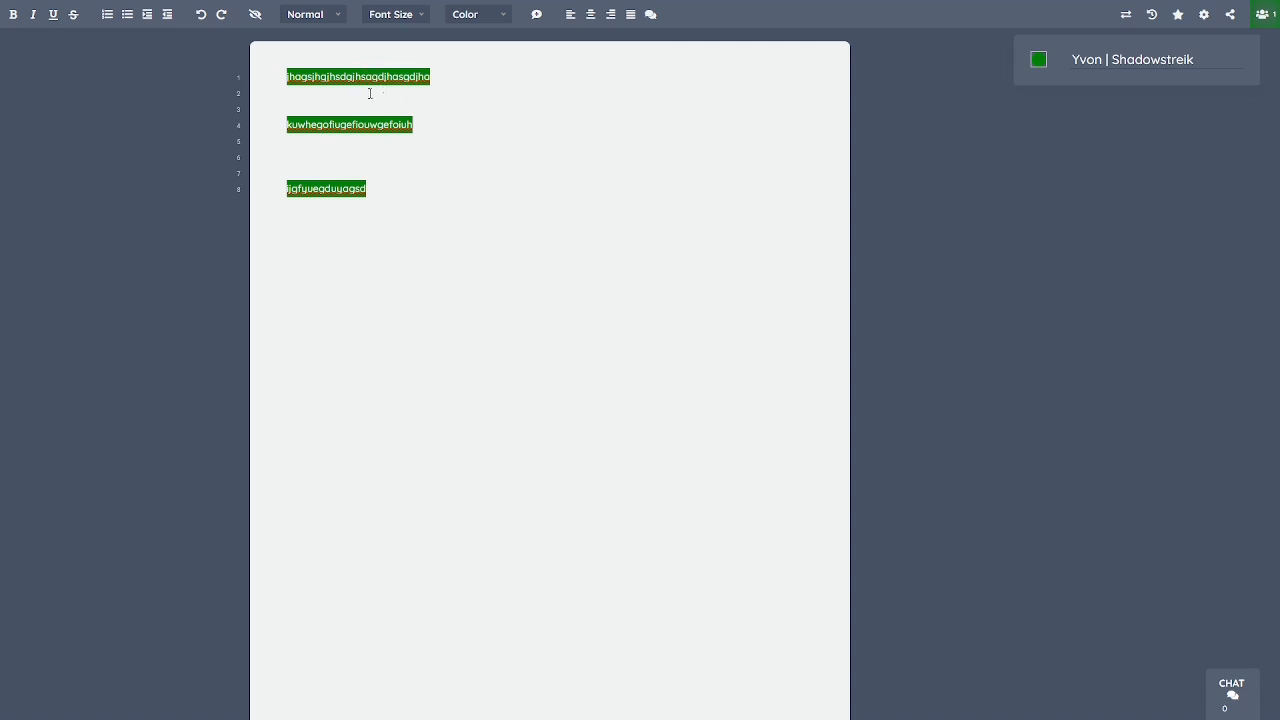
mouse_move(341, 80)
- Open the pad's sharing options and switch Read only on and off to compare the links
click(1232, 18)
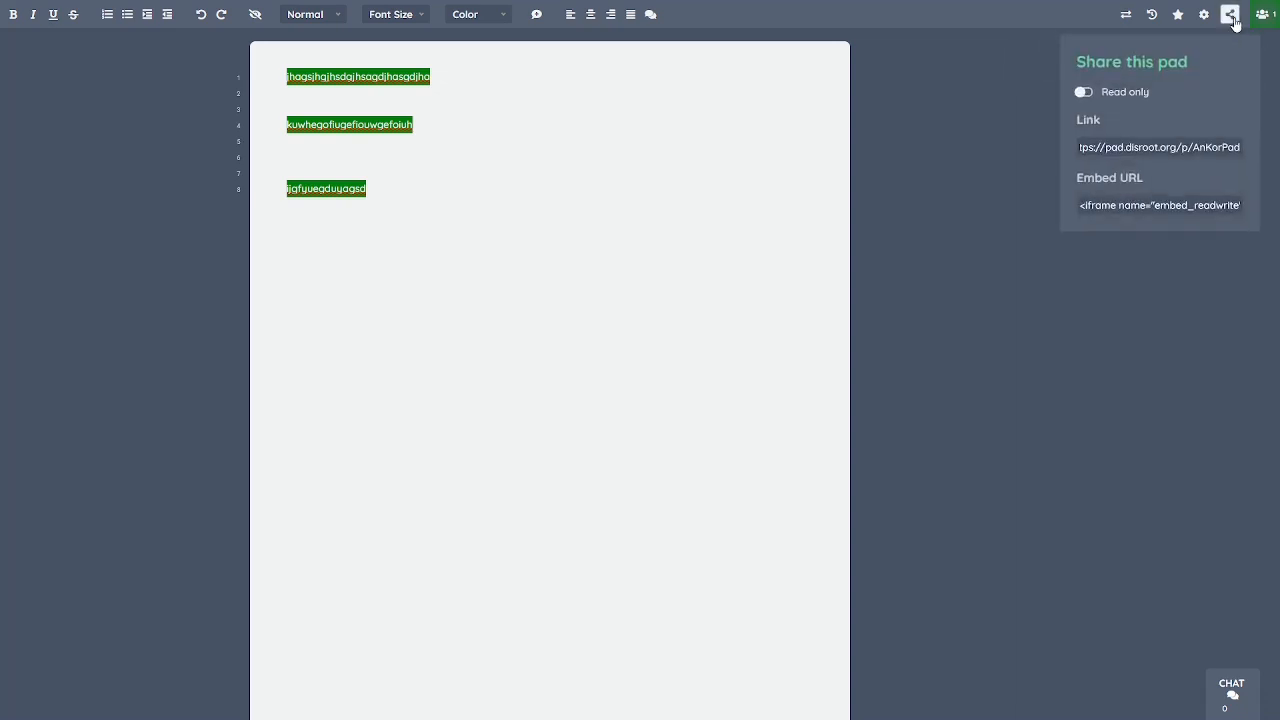
click(1082, 93)
click(1087, 94)
click(1083, 92)
click(1088, 94)
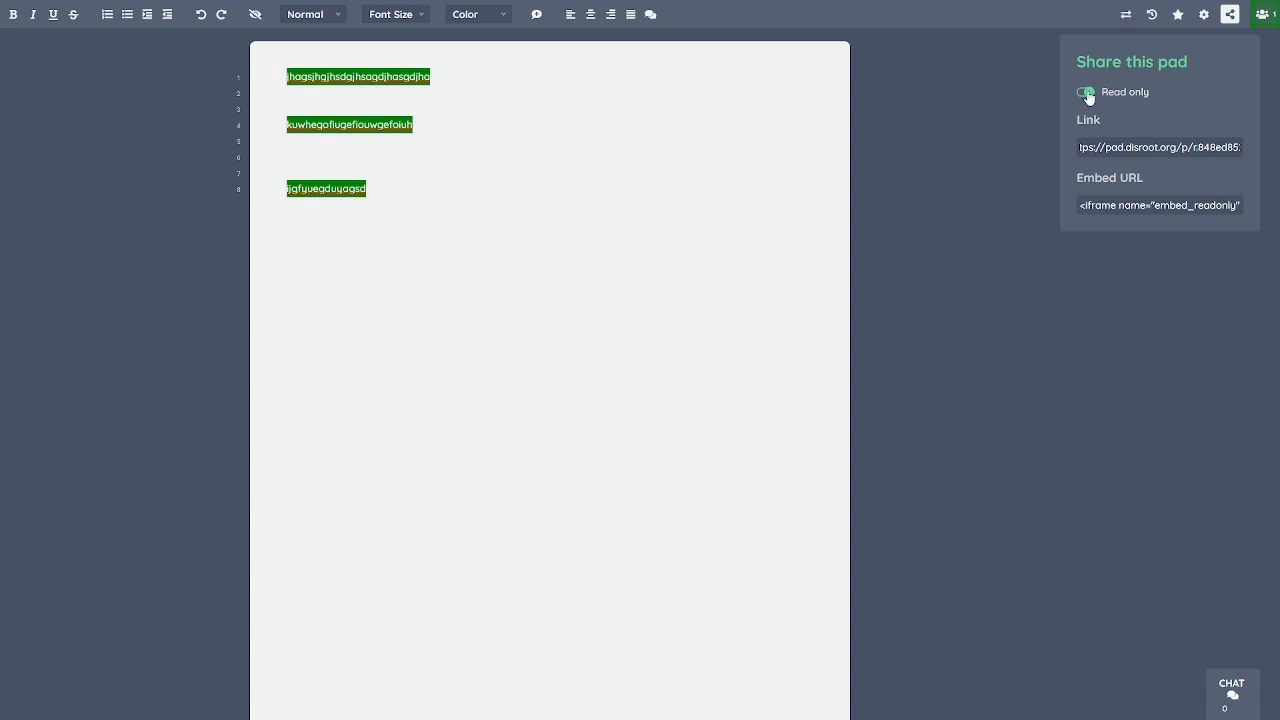
- Copy the pad's editable share link and paste it several lines below the last filler text
click(1118, 147)
key(ctrl+c)
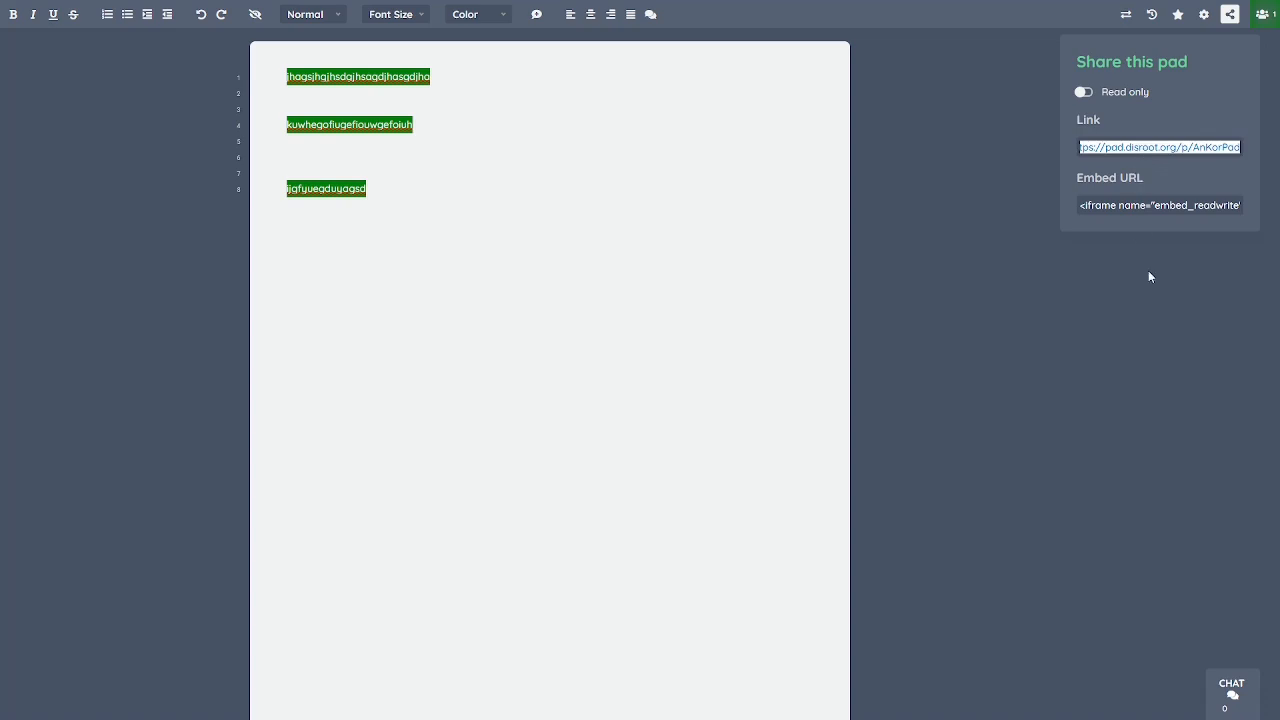
click(486, 303)
key(Return)
key(Return)
key(Return)
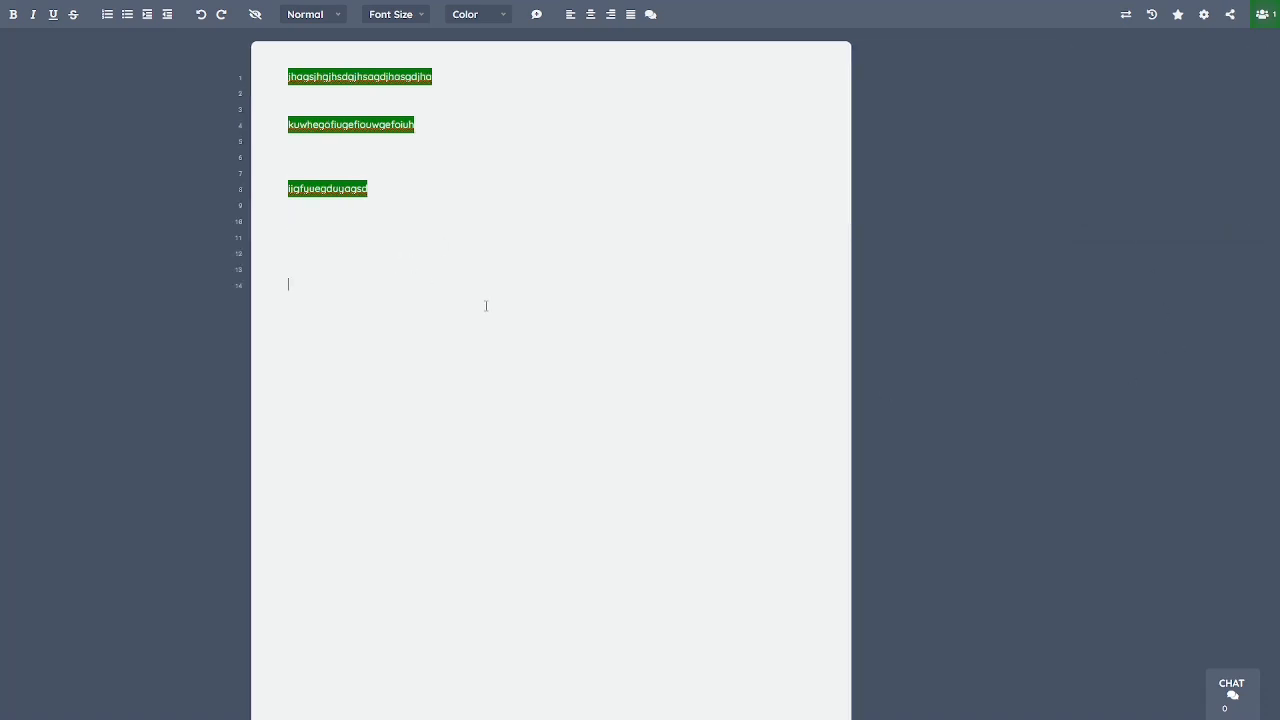
key(ctrl+v)
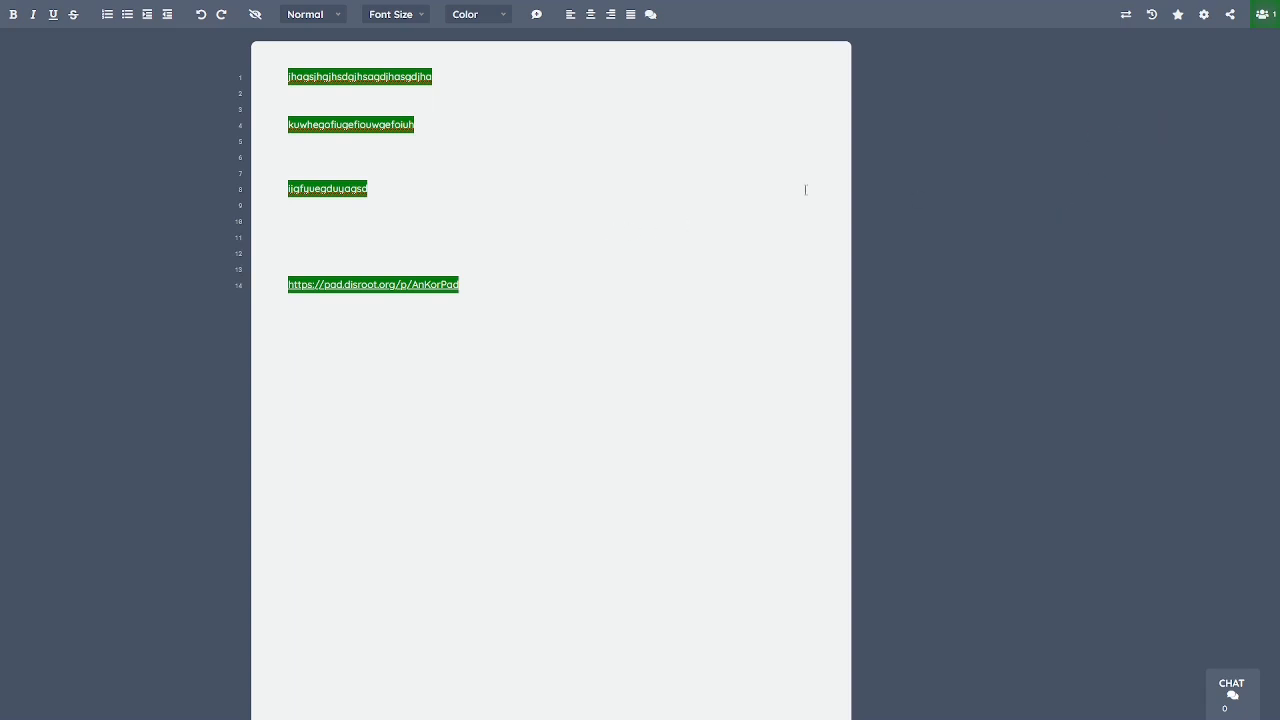
- Copy the editable embed code from the sharing options and paste it three lines below the pad link
click(1230, 14)
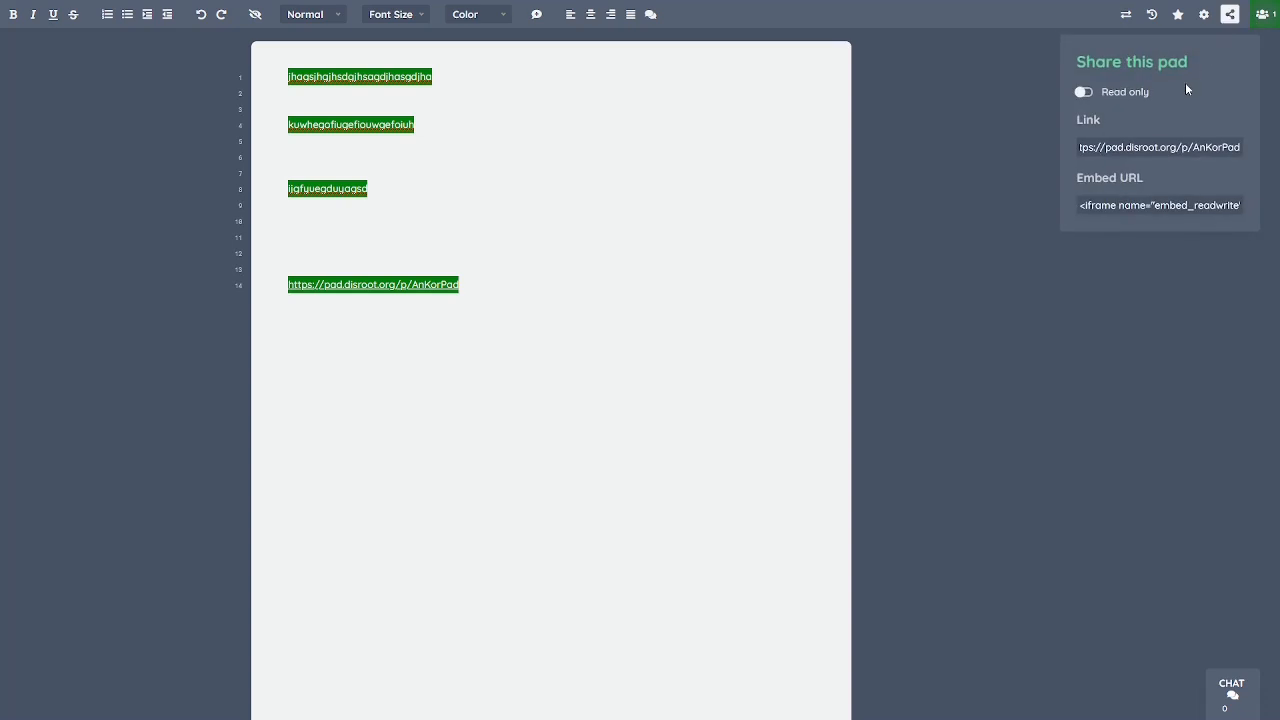
click(1117, 206)
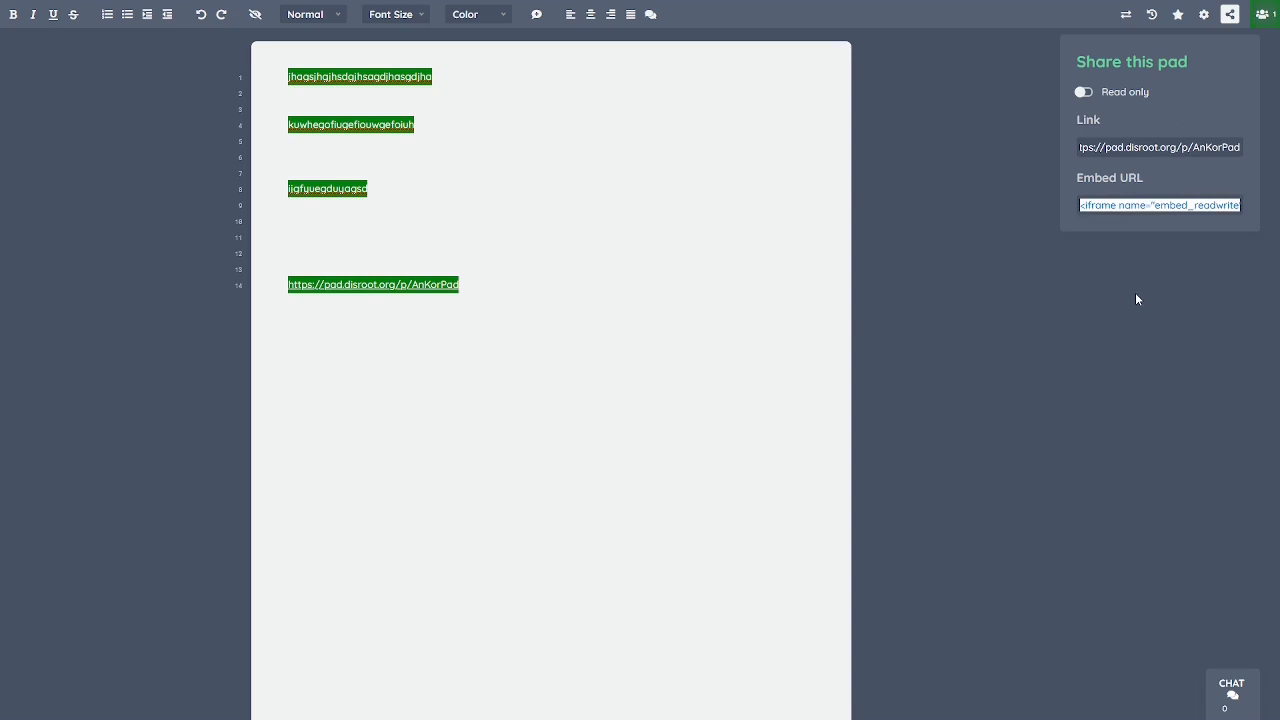
click(578, 356)
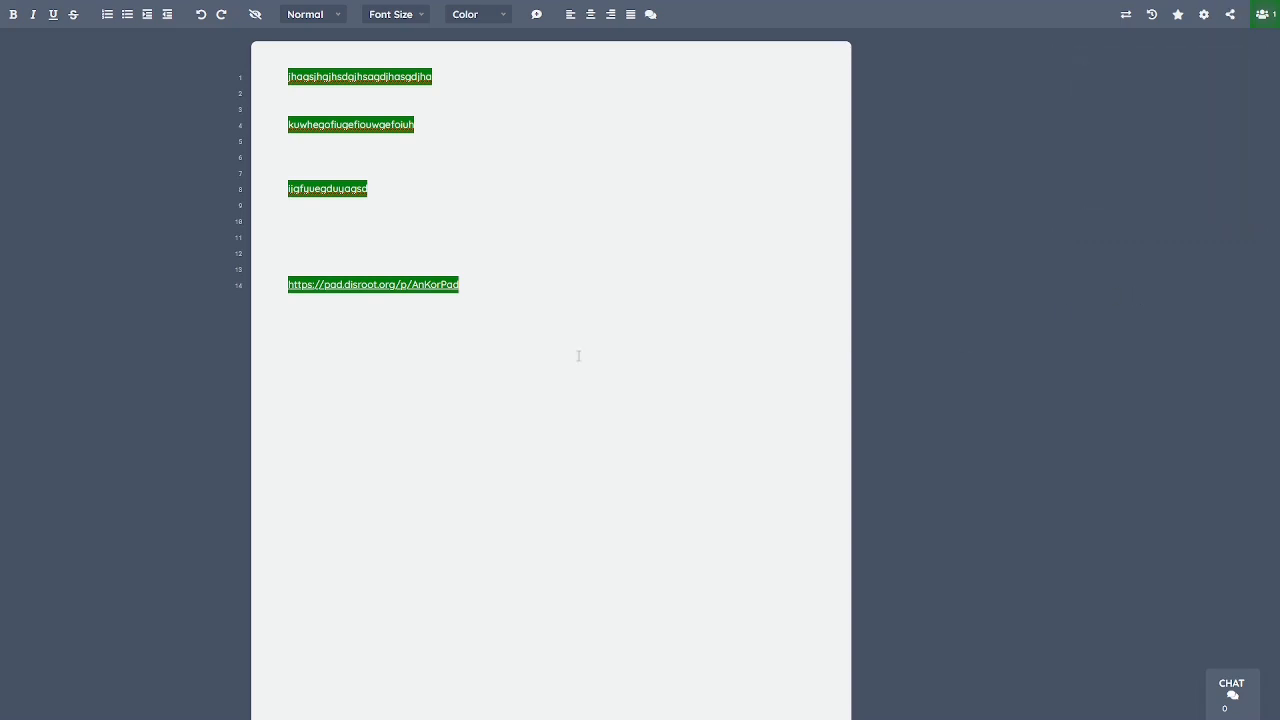
key(Return)
key(Return)
key(Return)
text(<iframe name="embed_readwrite" src="https://pad.disroot.org/p/AnKorPad?showControls=true&showChat=true&showLineNumbers=true&useMonospaceFont=false" width="100%" height="600" frameborder="0"></iframe>)
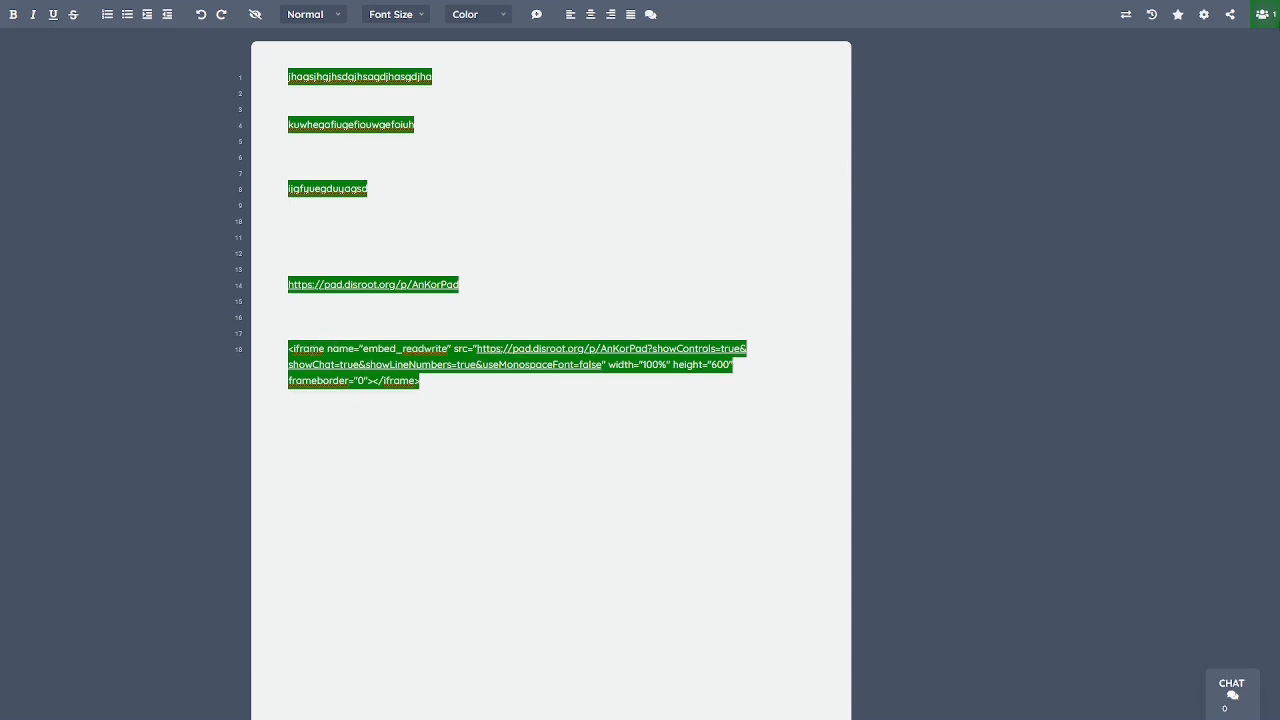
- Review the sharing options once more and add the filler text "jhaskjdhsakj" below the embed code
click(1230, 15)
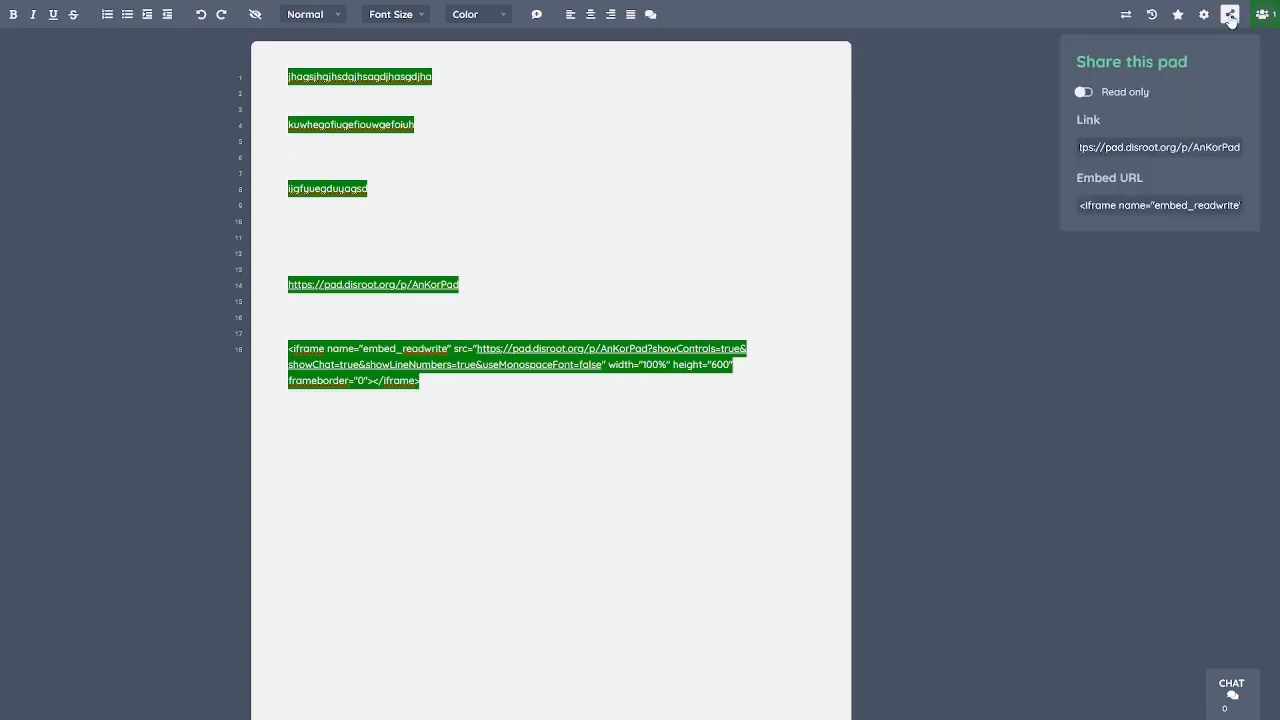
click(944, 134)
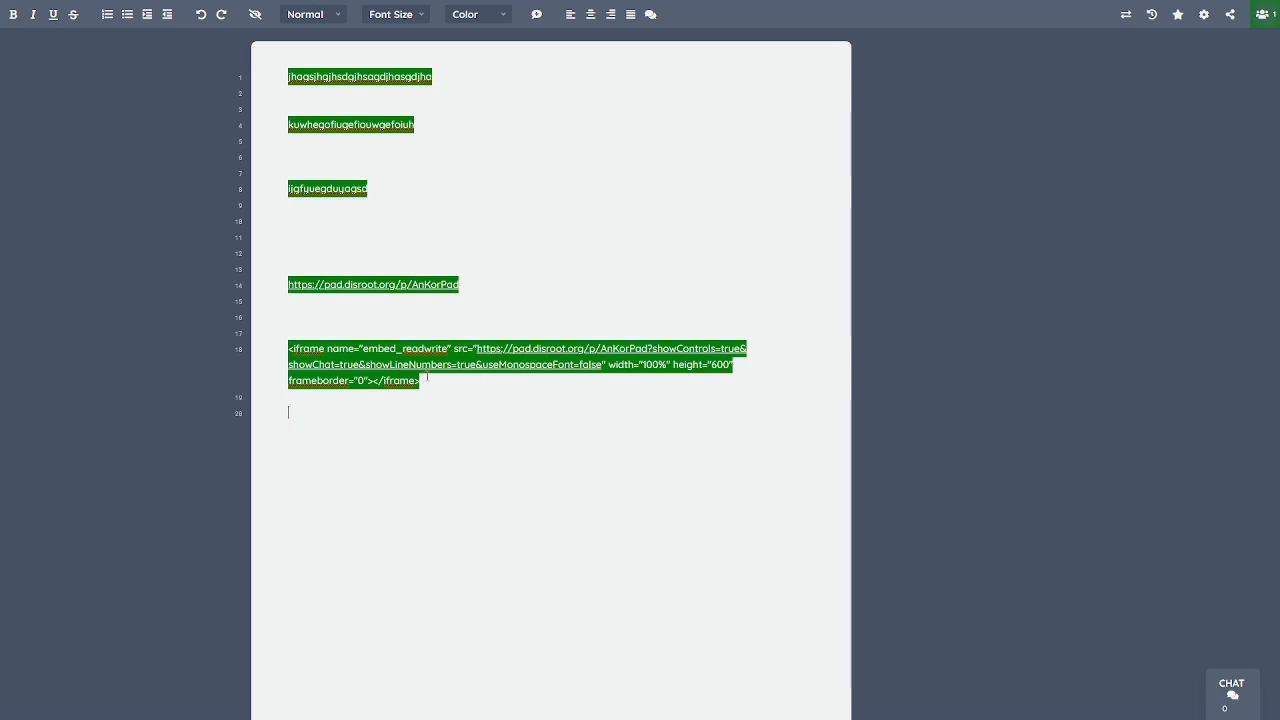
text(jhaskjdhsakj)
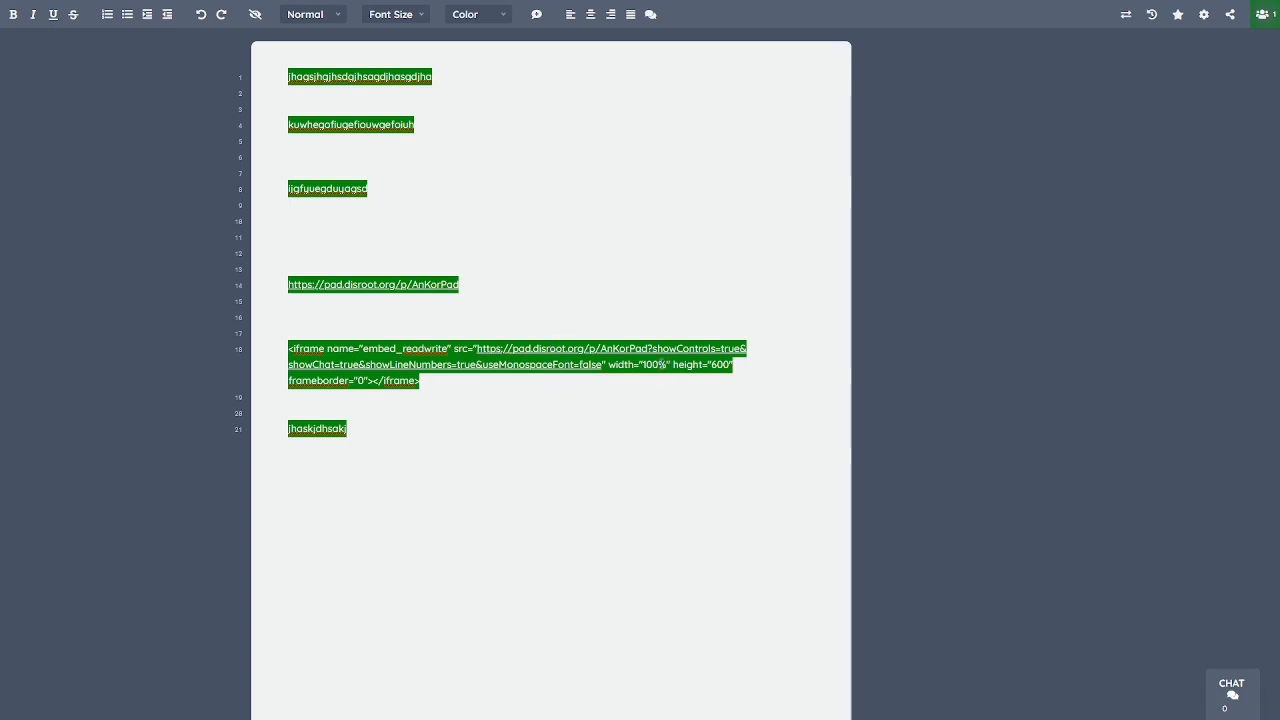
click(626, 417)
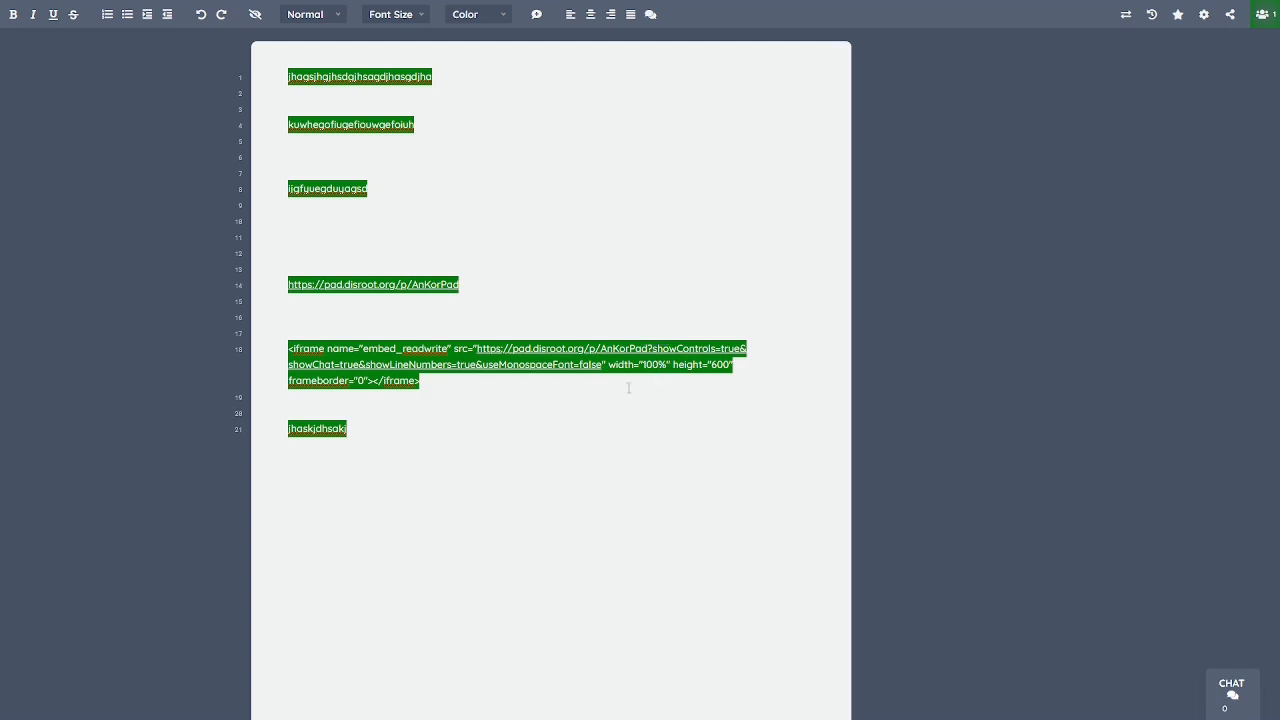